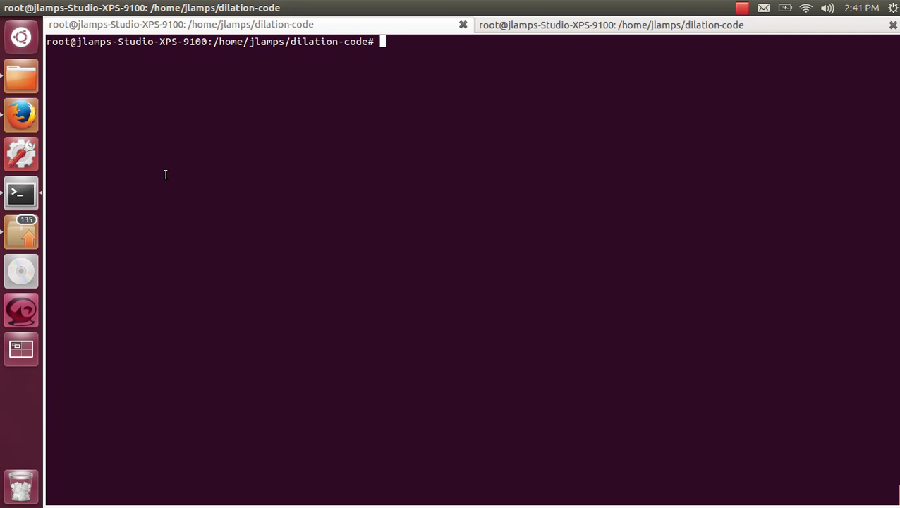
Run ./kernel_setup.sh to download and extract the linux-3.10.9 kernel source
{"action": "type", "text": "./kernel_"}
{"action": "key", "text": "Tab"}
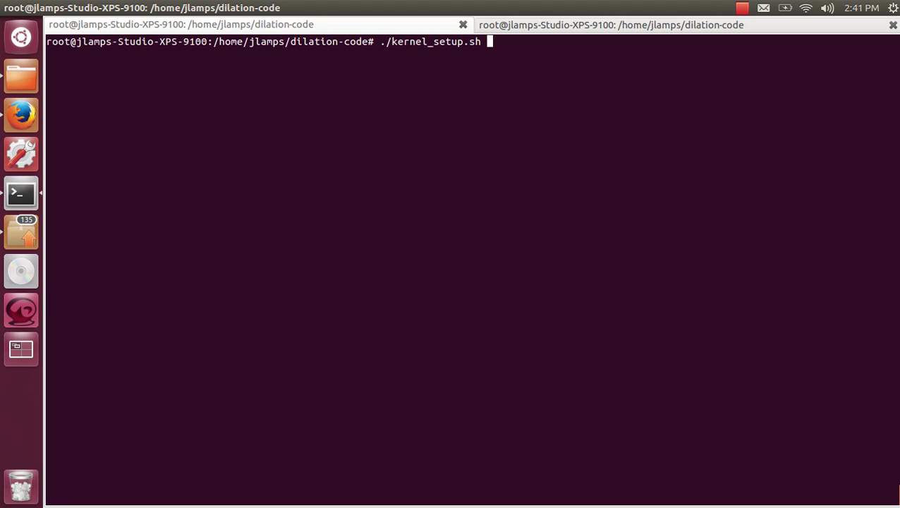
{"action": "key", "text": "Return"}
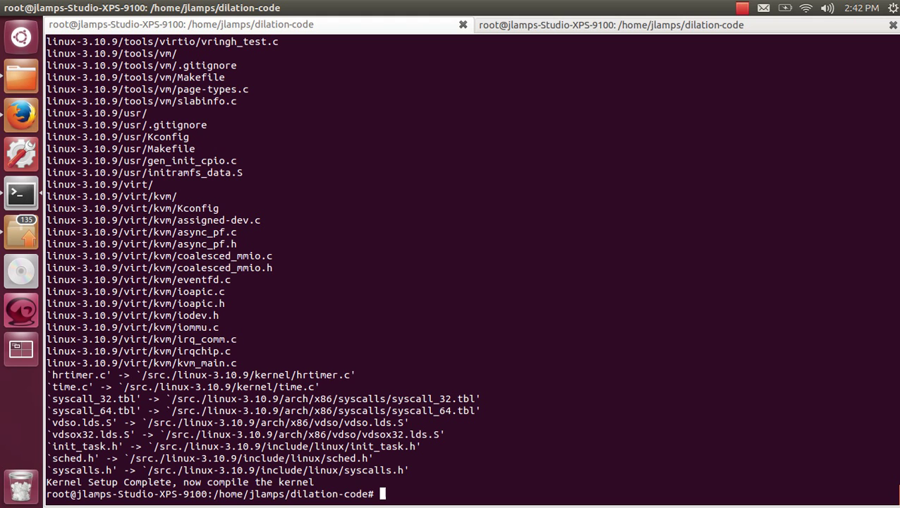
Change into /src and list its contents
{"action": "type", "text": "cd /src"}
{"action": "key", "text": "Return"}
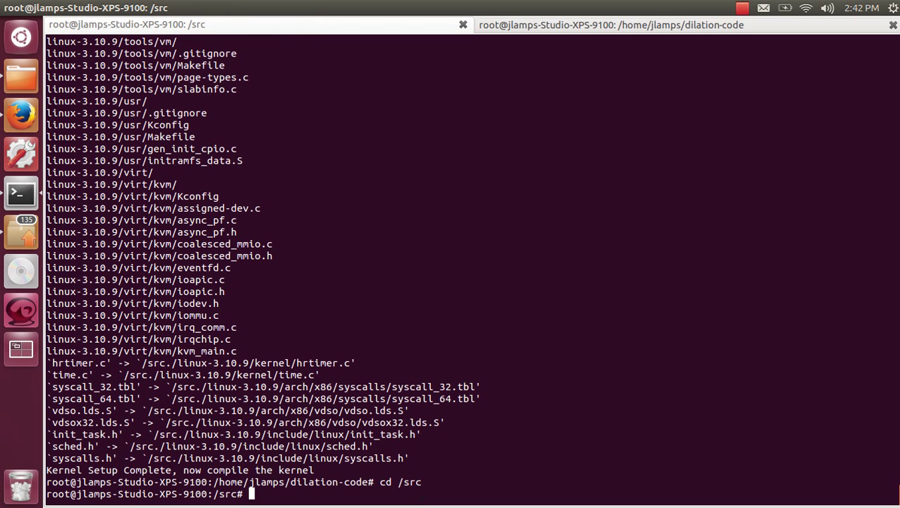
{"action": "type", "text": "ls"}
{"action": "key", "text": "Return"}
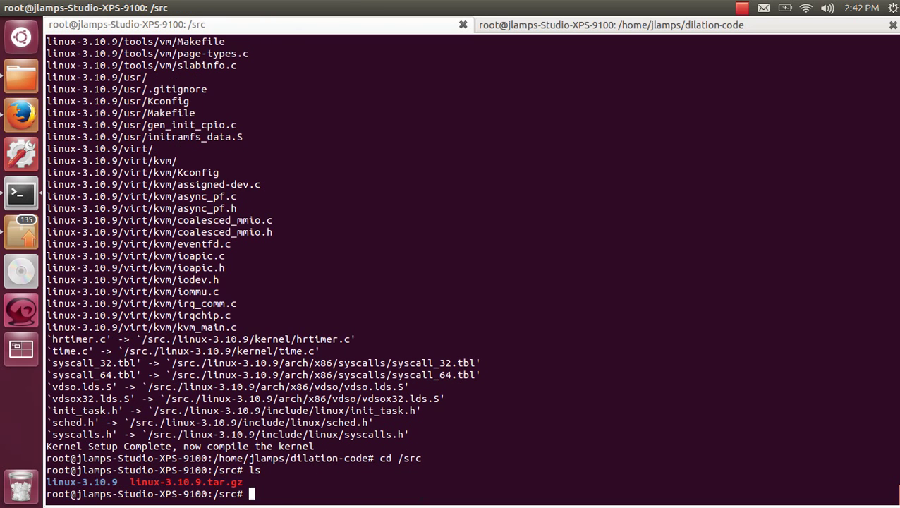
Enter linux-3.10.9 and list the kernel source tree, including vmlinux
{"action": "type", "text": "cd lin"}
{"action": "key", "text": "Tab"}
{"action": "key", "text": "Return"}
{"action": "type", "text": "ls"}
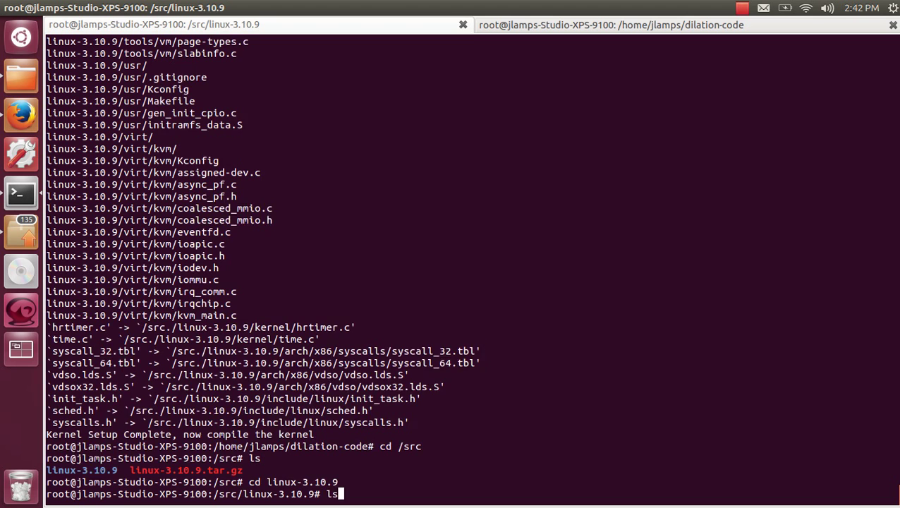
{"action": "key", "text": "Return"}
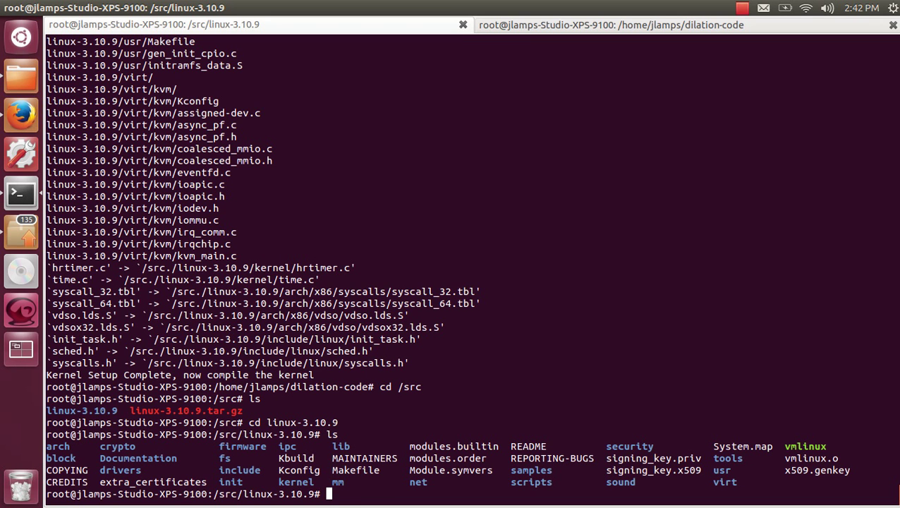
{"action": "type", "text": "cd .."}
{"action": "key", "text": "BackSpace"}
{"action": "key", "text": "BackSpace"}
Return to the /home/jlamps/ home directory and enter the dilation-code folder
{"action": "type", "text": "/home/jlamps/"}
{"action": "key", "text": "Return"}
{"action": "type", "text": "cd dilation-code"}
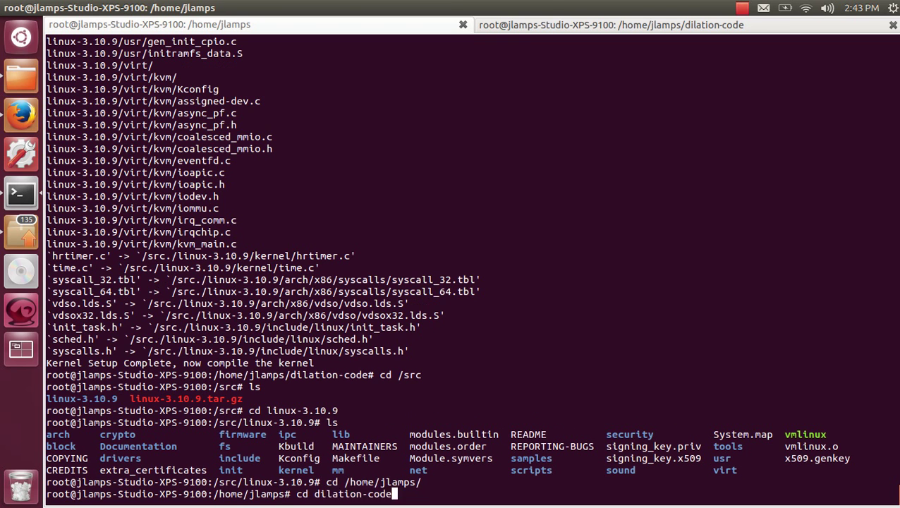
{"action": "key", "text": "Return"}
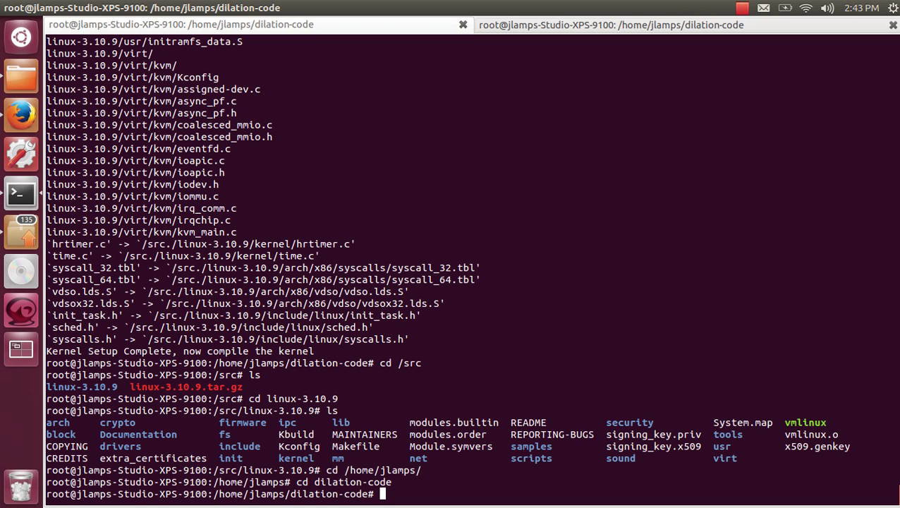
Run ./core_setup.sh to install CORE
{"action": "type", "text": "./core_se"}
{"action": "key", "text": "Tab"}
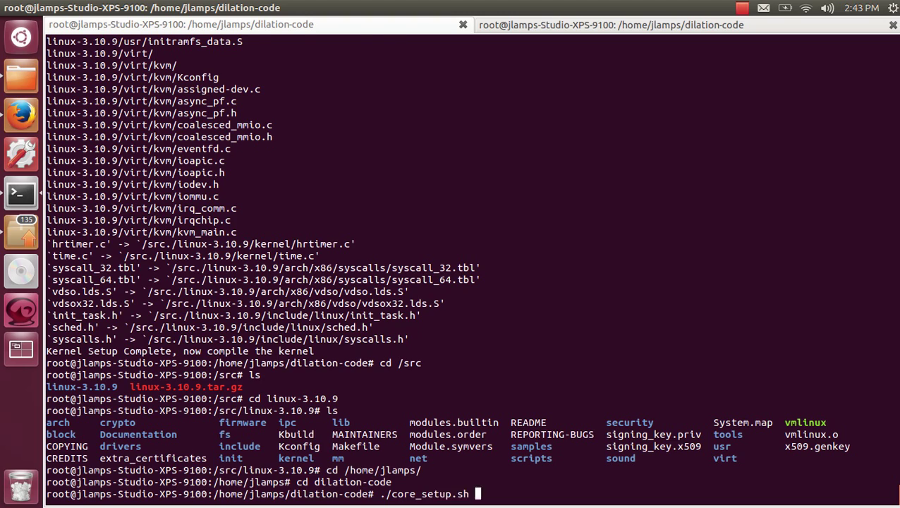
{"action": "key", "text": "Return"}
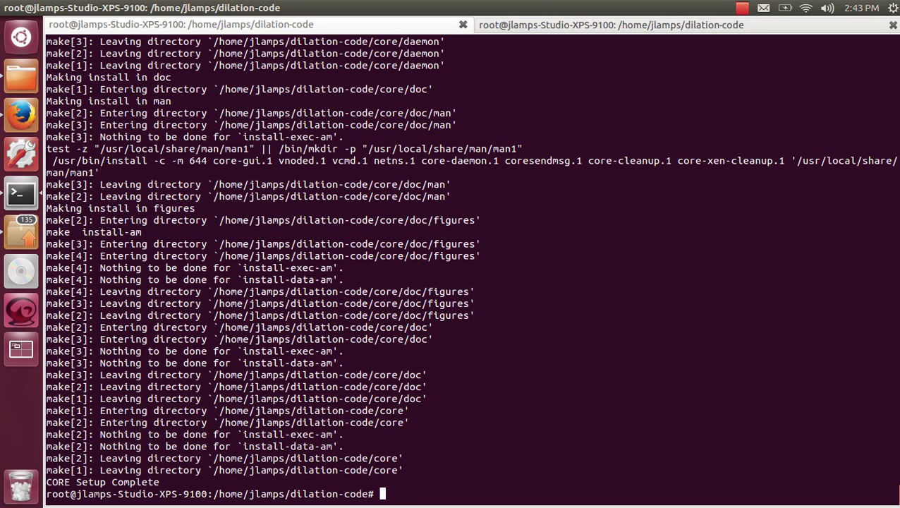
Run python setup_module.py and allocate 4 vCPUs to build TimeKeeper.ko
{"action": "type", "text": "python setup_module.py"}
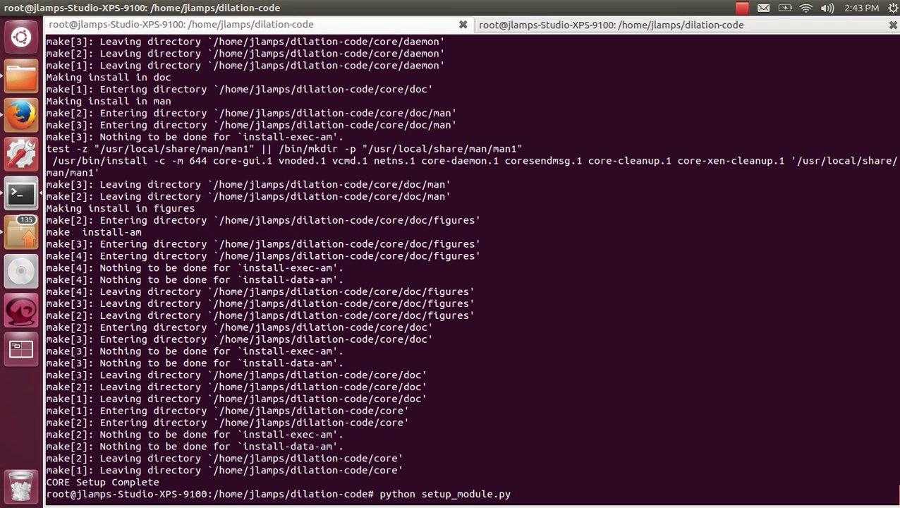
{"action": "key", "text": "Return"}
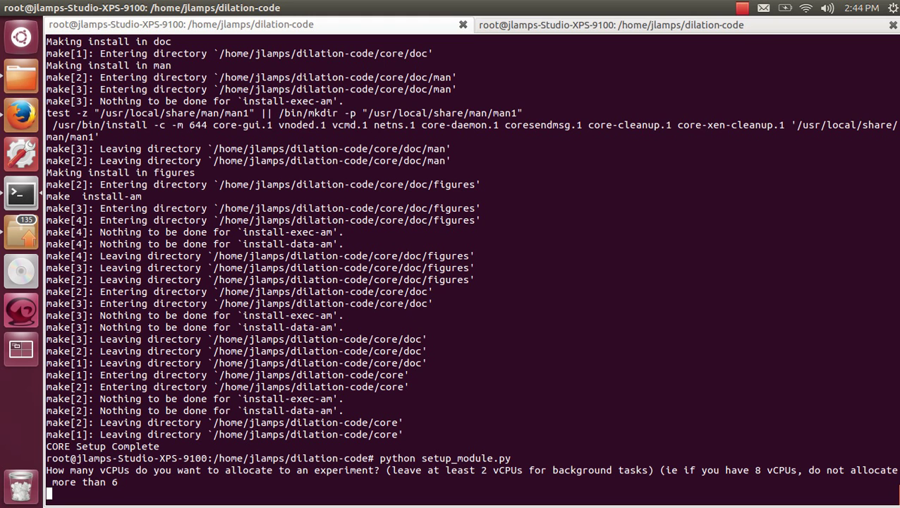
{"action": "type", "text": "4"}
{"action": "key", "text": "Return"}
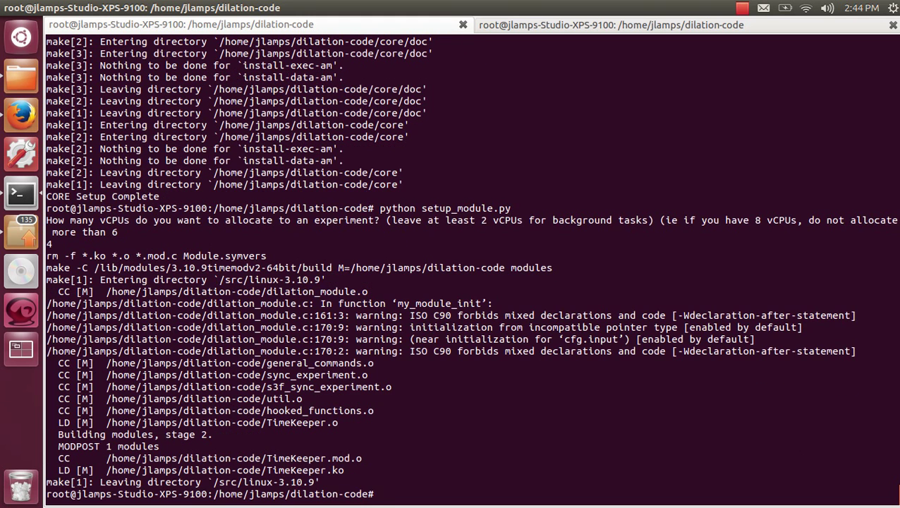
Unload TimeKeeper.ko with rmmod and reload it with insmod
{"action": "type", "text": "ls"}
{"action": "key", "text": "Return"}
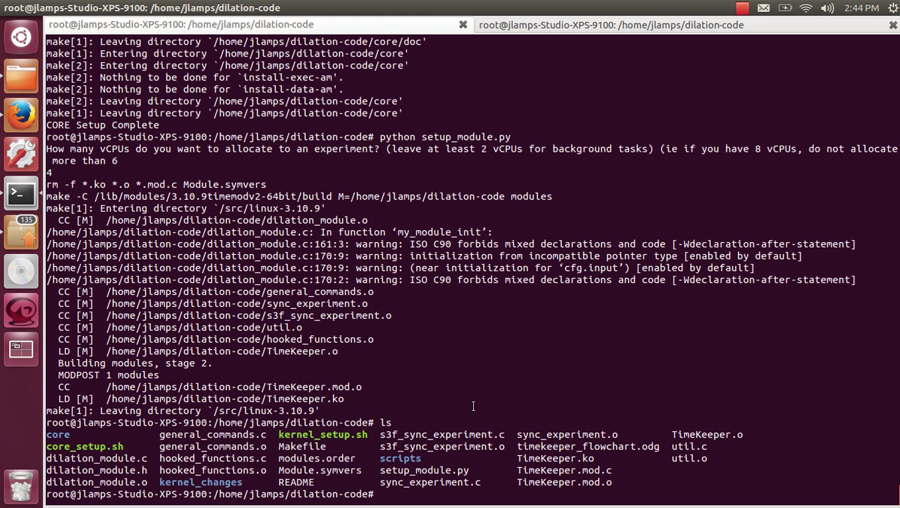
{"action": "double_click", "coordinate": [520, 458]}
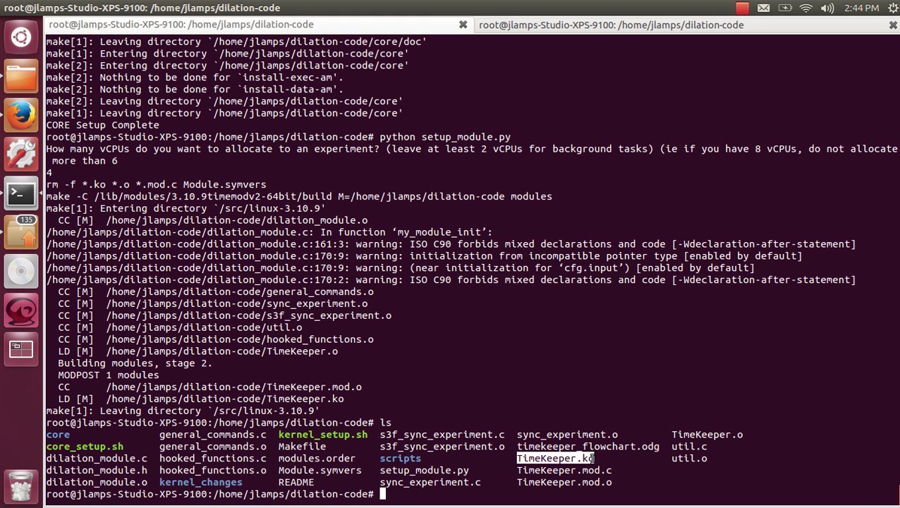
{"action": "left_click", "coordinate": [459, 452]}
{"action": "type", "text": "rmmo"}
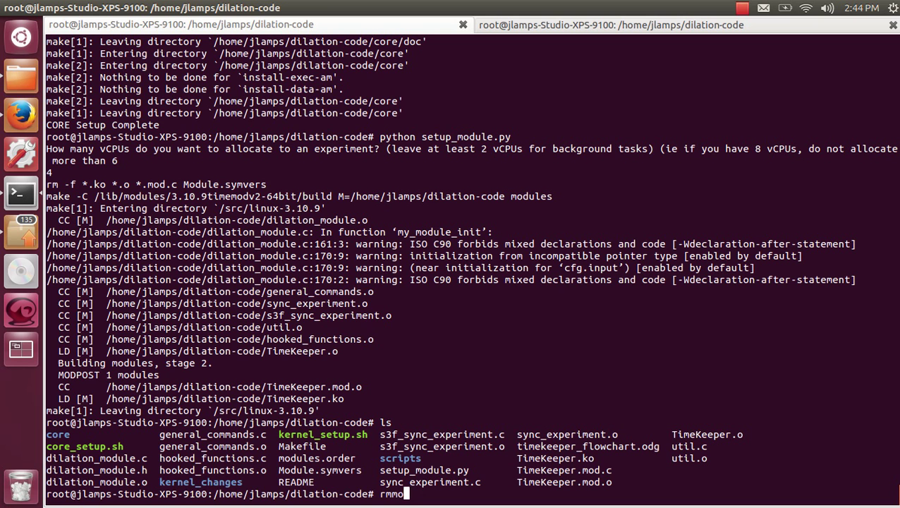
{"action": "type", "text": "d TimeKeeper.ko"}
{"action": "key", "text": "Return"}
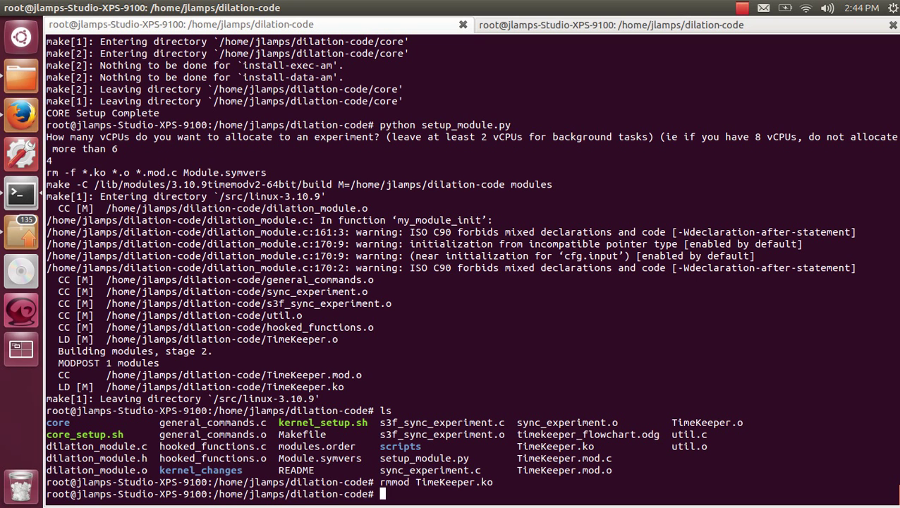
{"action": "type", "text": "insmod T"}
{"action": "key", "text": "Tab"}
{"action": "type", "text": "ko"}
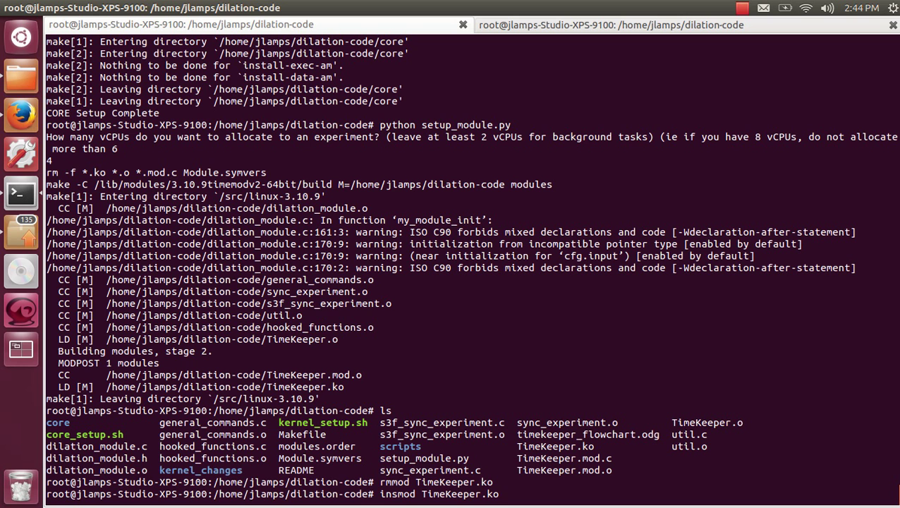
{"action": "key", "text": "Return"}
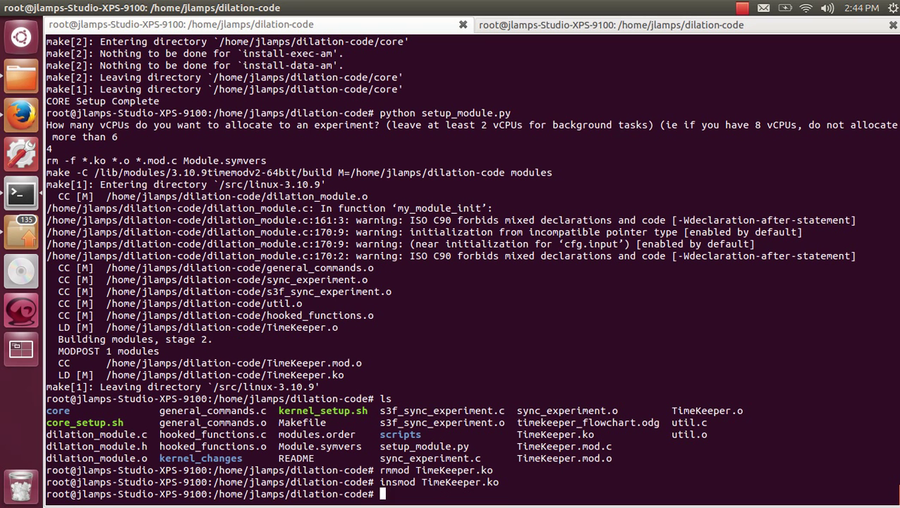
Unload the TimeKeeper module again and reload TimeKeeper.ko with insmod
{"action": "type", "text": "rmmod Ti"}
{"action": "key", "text": "Tab"}
{"action": "key", "text": "BackSpace"}
{"action": "key", "text": "Return"}
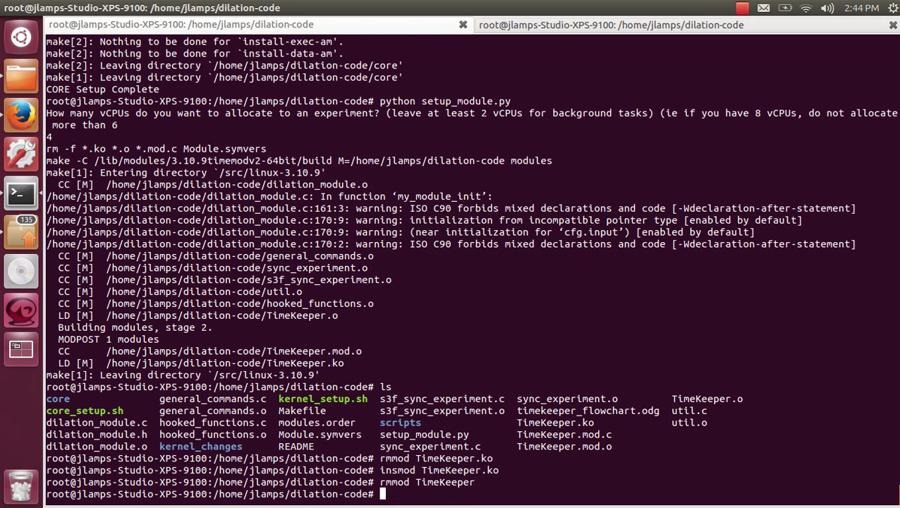
{"action": "key", "text": "Up"}
{"action": "key", "text": "Up"}
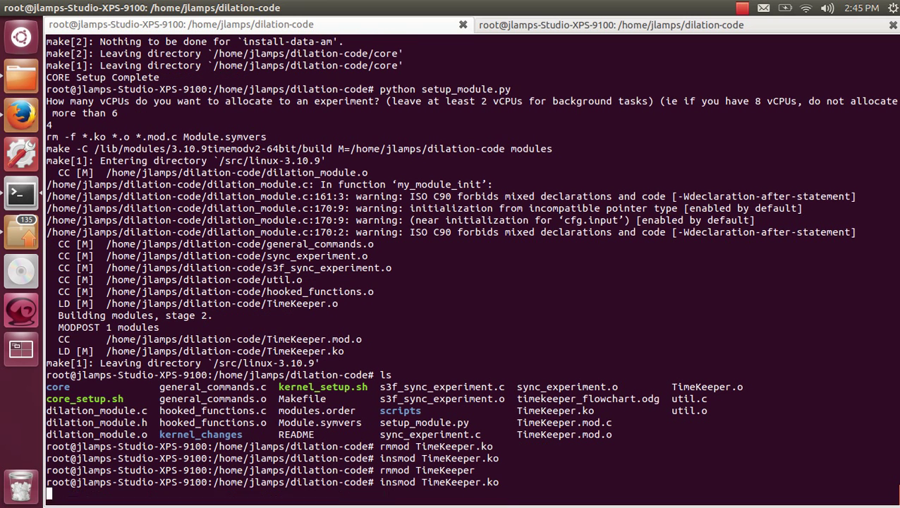
{"action": "key", "text": "Return"}
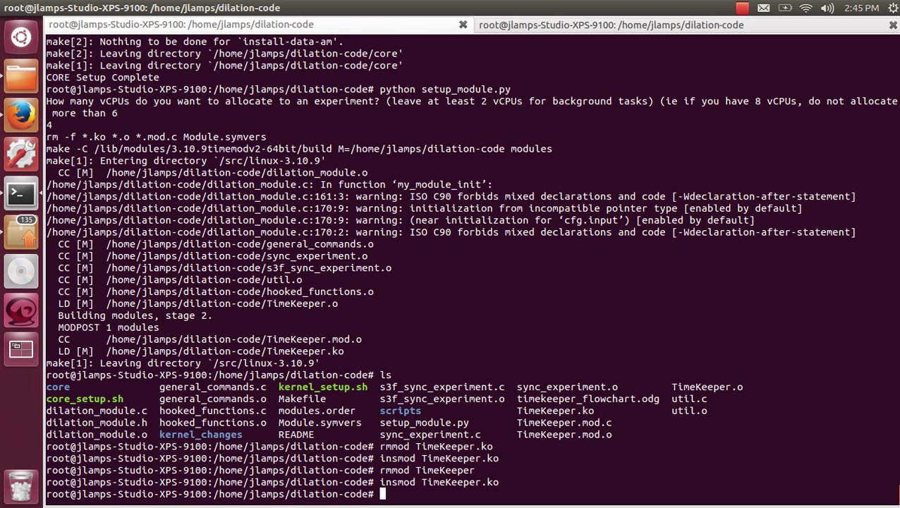
In the second tab, enter the scripts folder and list its contents
{"action": "key", "text": "ctrl+l"}
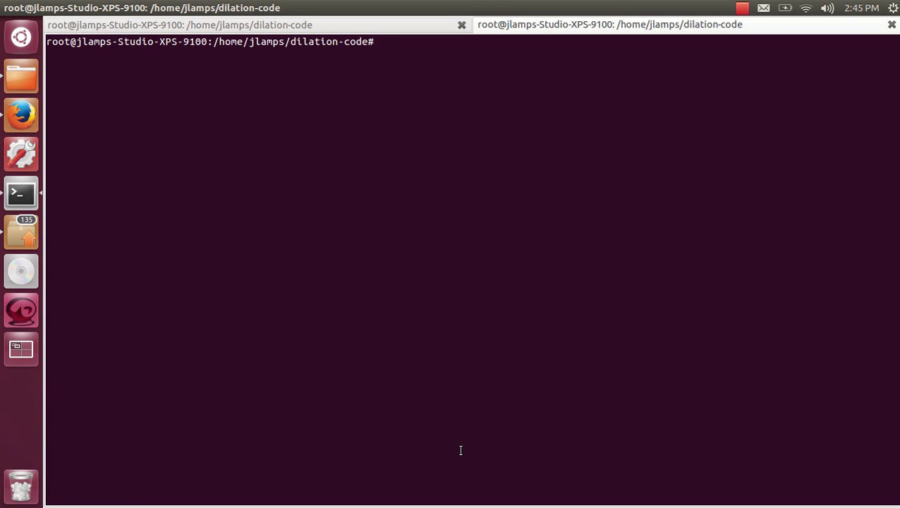
{"action": "type", "text": "ls"}
{"action": "key", "text": "Return"}
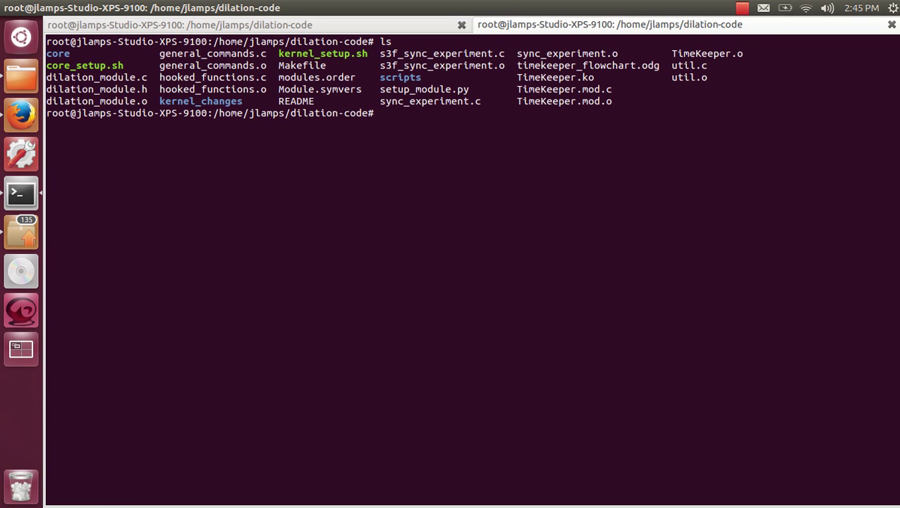
{"action": "type", "text": "sc"}
{"action": "key", "text": "BackSpace"}
{"action": "key", "text": "BackSpace"}
{"action": "type", "text": "cd sc"}
{"action": "key", "text": "Tab"}
{"action": "key", "text": "Return"}
{"action": "type", "text": "ls"}
{"action": "key", "text": "Return"}
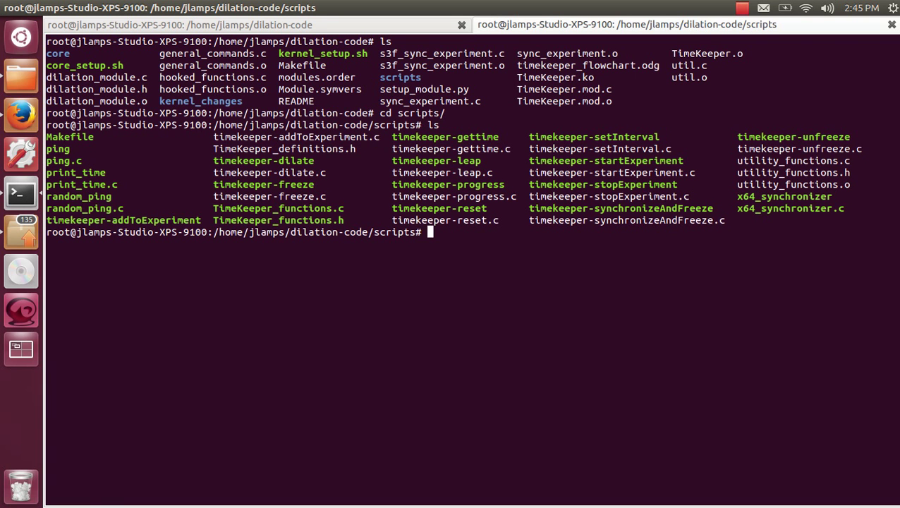
Run print_time 5 and highlight the virtual and physical times on line 2
{"action": "type", "text": "print_t"}
{"action": "key", "text": "Tab"}
{"action": "type", "text": "5"}
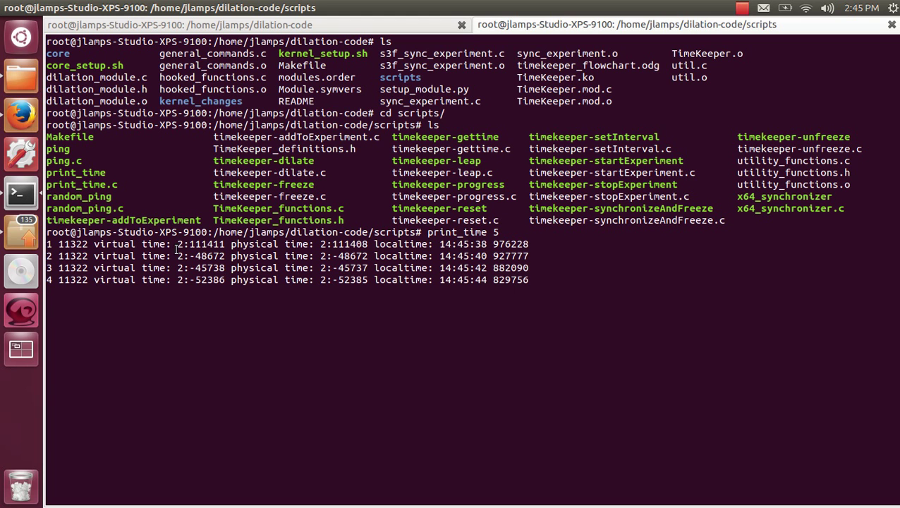
{"action": "left_click_drag", "start_coordinate": [179, 256], "coordinate": [225, 257]}
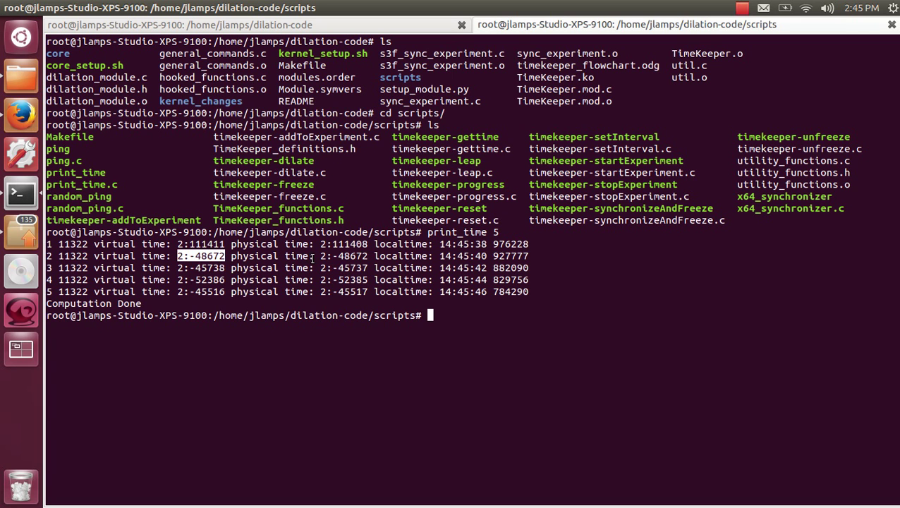
{"action": "left_click_drag", "start_coordinate": [321, 256], "coordinate": [367, 256]}
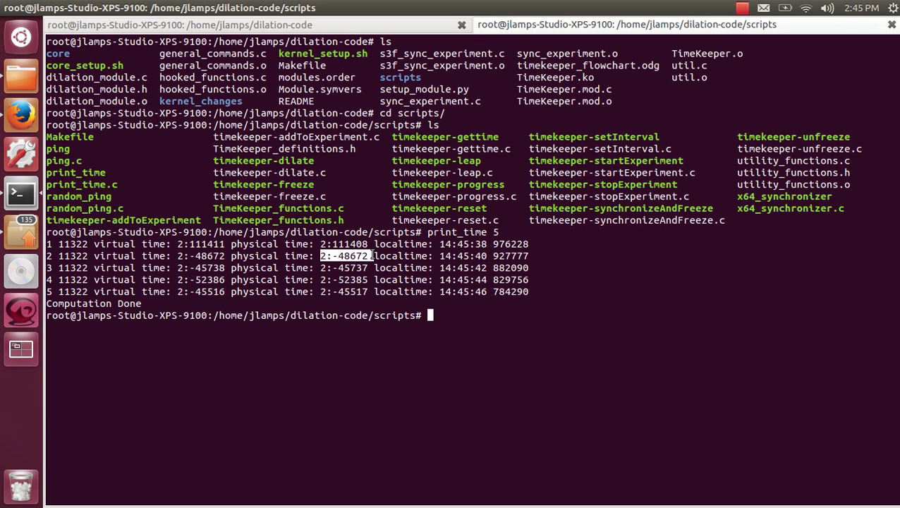
Rerun print_time with 100 iterations instead of 5
{"action": "left_click", "coordinate": [415, 309]}
{"action": "key", "text": "Up"}
{"action": "key", "text": "BackSpace"}
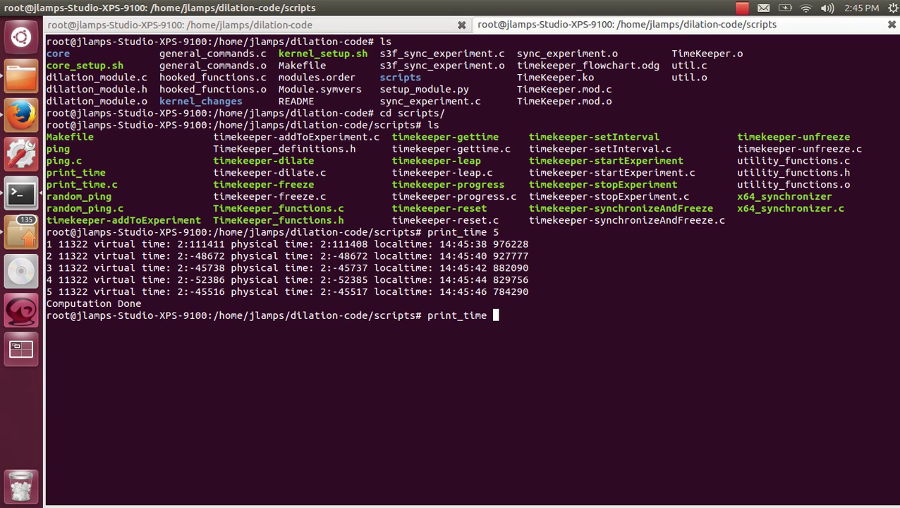
{"action": "type", "text": "100"}
{"action": "key", "text": "Return"}
Note print_time's process id 11323 and list the scripts directory in the other tab
{"action": "key", "text": "ctrl+Page_Up"}
{"action": "type", "text": "cd sc"}
{"action": "key", "text": "ctrl+Page_Down"}
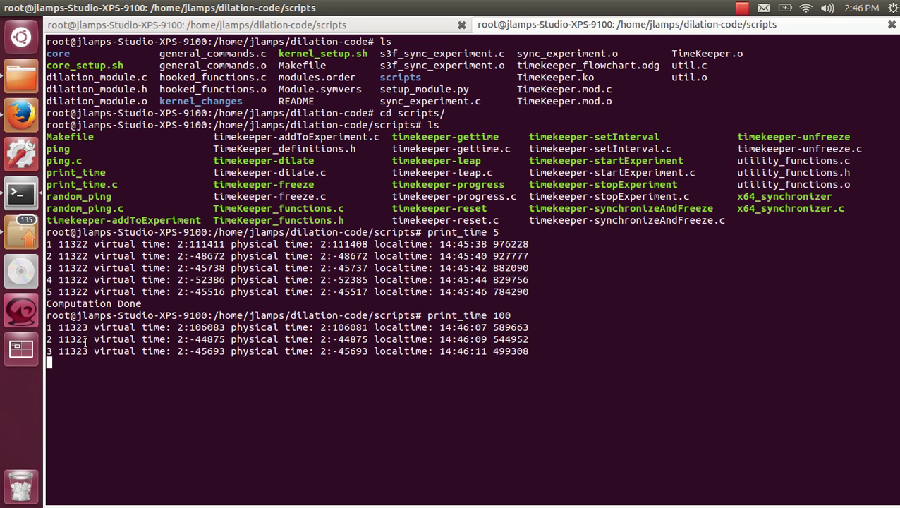
{"action": "double_click", "coordinate": [85, 339]}
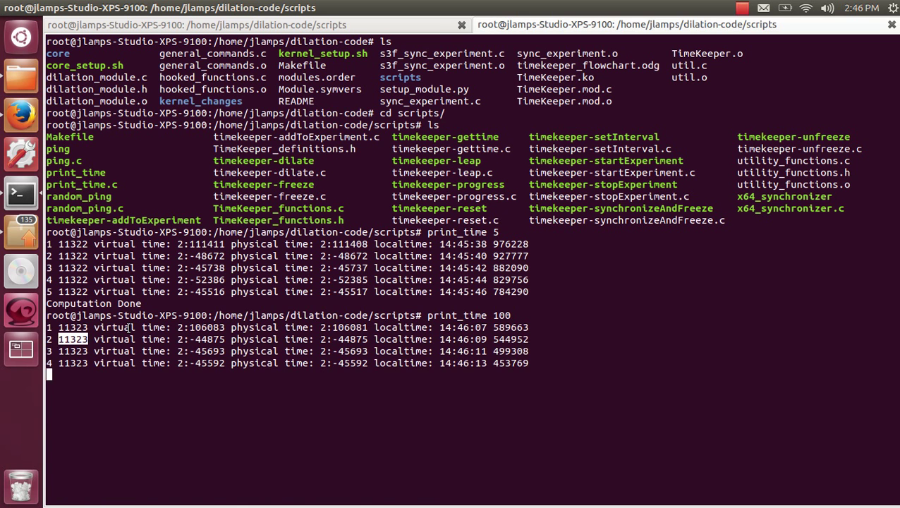
{"action": "key", "text": "ctrl+Page_Up"}
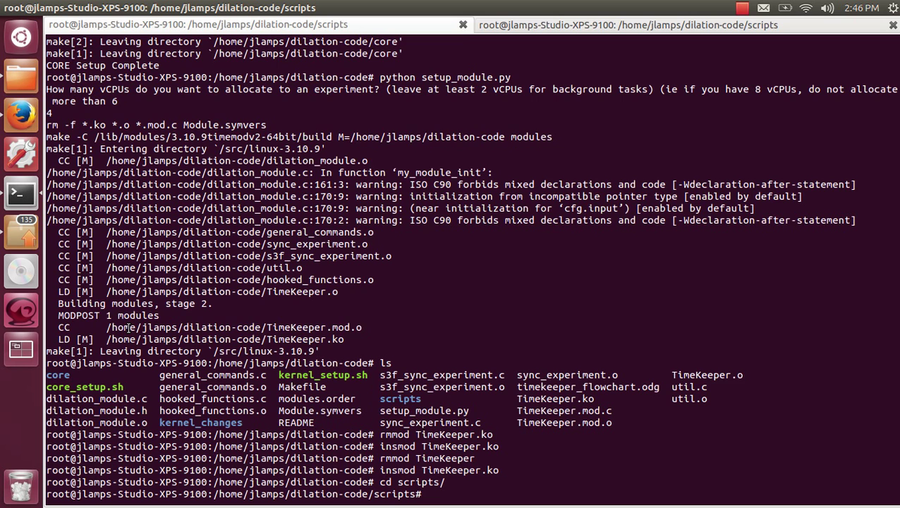
{"action": "type", "text": "ls"}
{"action": "key", "text": "Return"}
Run ./timekeeper-dilate -p 11323 2.0 to dilate the print_time process
{"action": "type", "text": "./t"}
{"action": "key", "text": "Tab"}
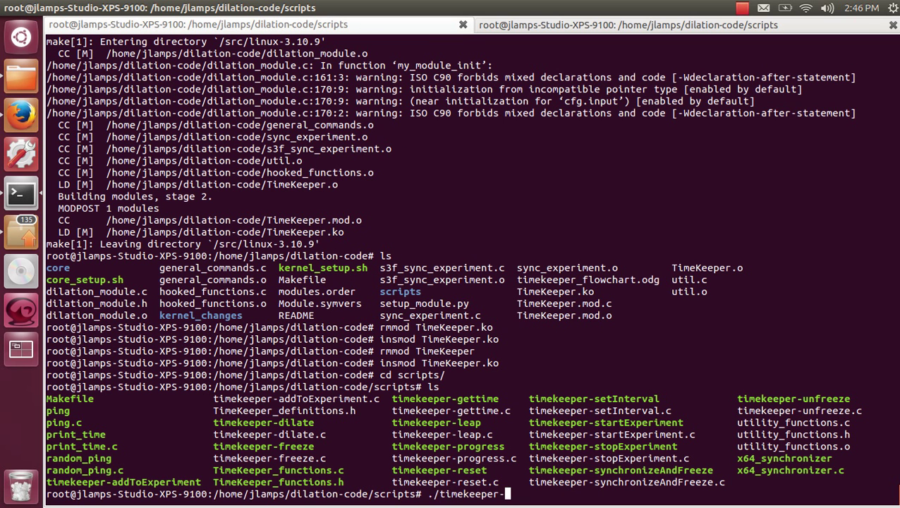
{"action": "type", "text": "d"}
{"action": "key", "text": "Tab"}
{"action": "type", "text": "-p 11223"}
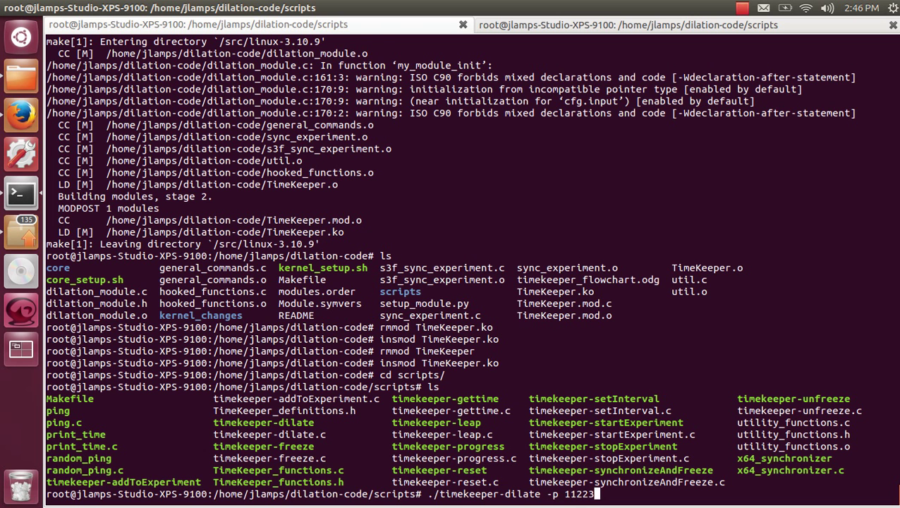
{"action": "key", "text": "ctrl+Page_Down"}
{"action": "key", "text": "ctrl+Page_Up"}
{"action": "key", "text": "BackSpace"}
{"action": "key", "text": "BackSpace"}
{"action": "key", "text": "BackSpace"}
{"action": "type", "text": "323 2.0"}
{"action": "key", "text": "Return"}
Check the dilated print_time output, marking virtual time 1:-22779 on line 18
{"action": "key", "text": "ctrl+Page_Up"}
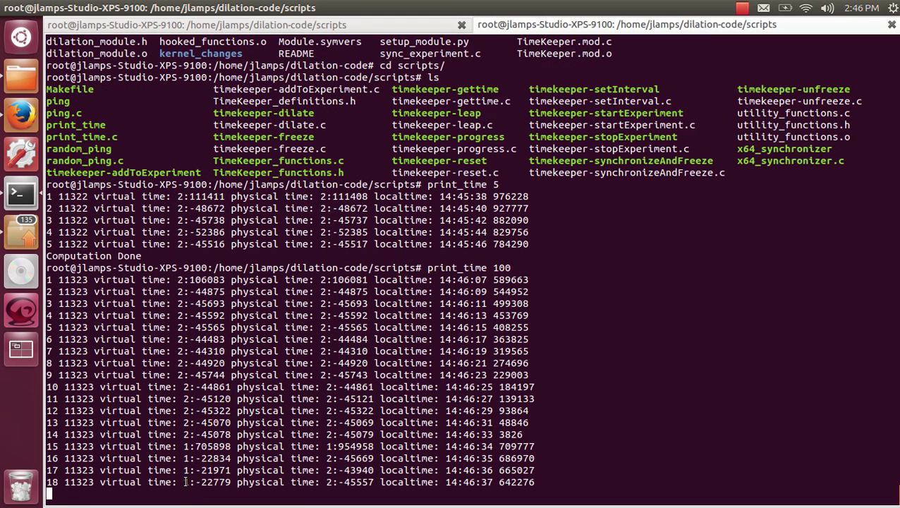
{"action": "left_click_drag", "start_coordinate": [184, 482], "coordinate": [232, 482]}
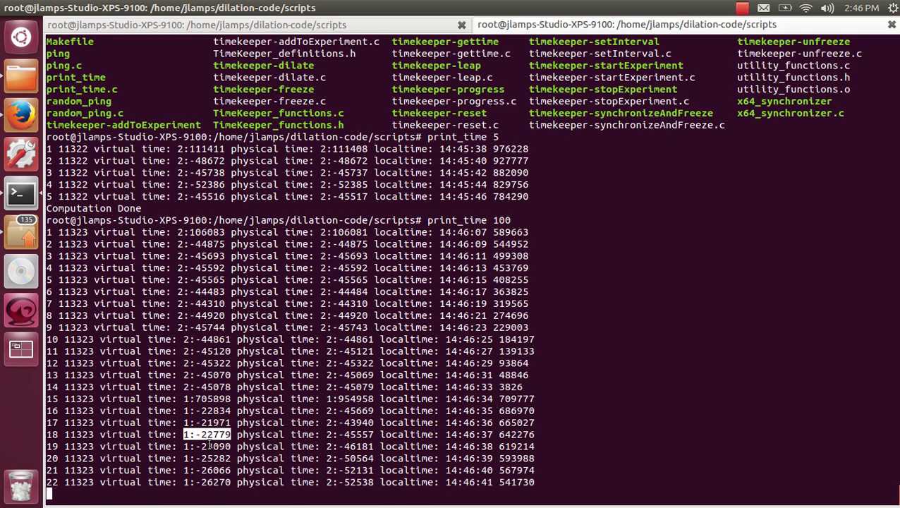
{"action": "key", "text": "ctrl+Page_Up"}
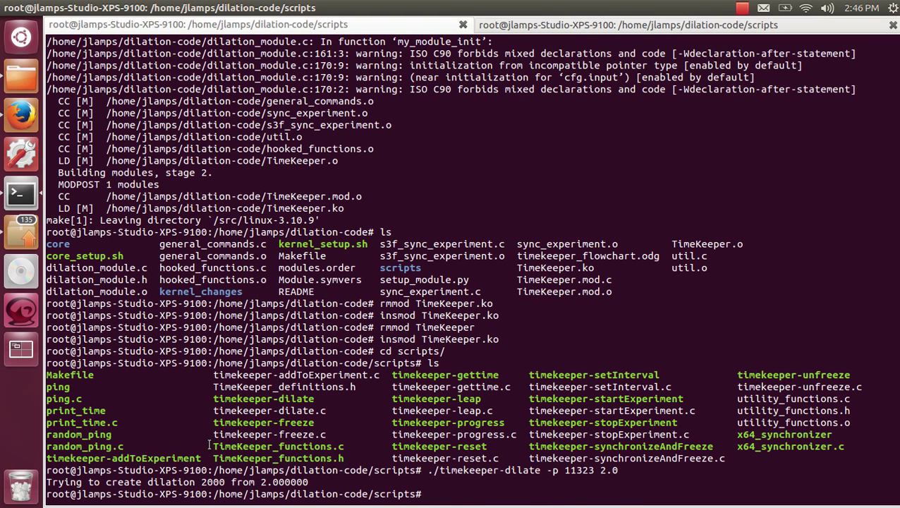
Rerun timekeeper-dilate on process 11323 with factor .5 instead of 2.0
{"action": "key", "text": "Up"}
{"action": "key", "text": "BackSpace"}
{"action": "key", "text": "BackSpace"}
{"action": "key", "text": "BackSpace"}
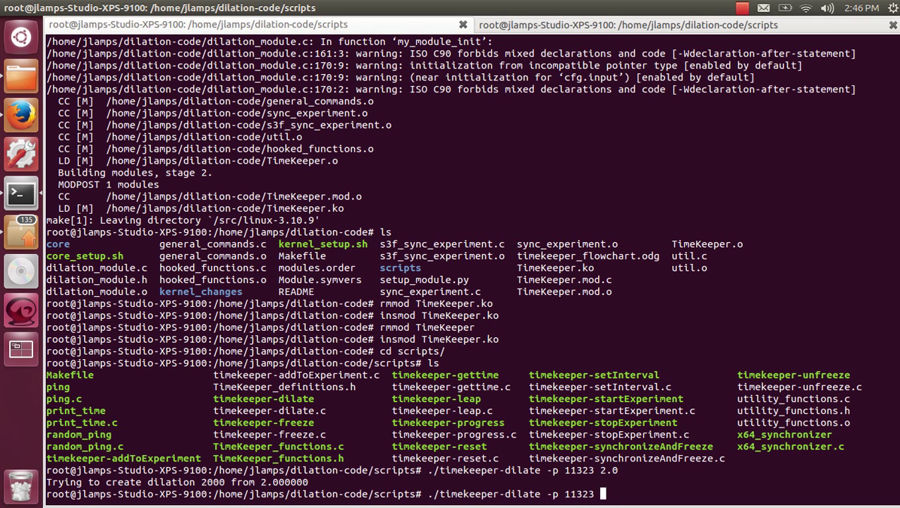
{"action": "type", "text": ".5"}
{"action": "key", "text": "Return"}
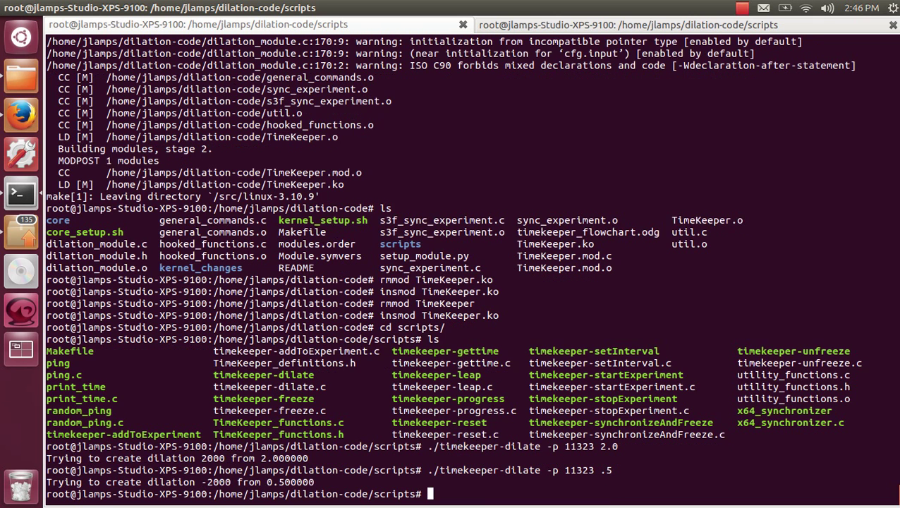
Inspect the print_time output, marking virtual time 4:-103400 and physical time 2:-48316
{"action": "key", "text": "ctrl+Page_Down"}
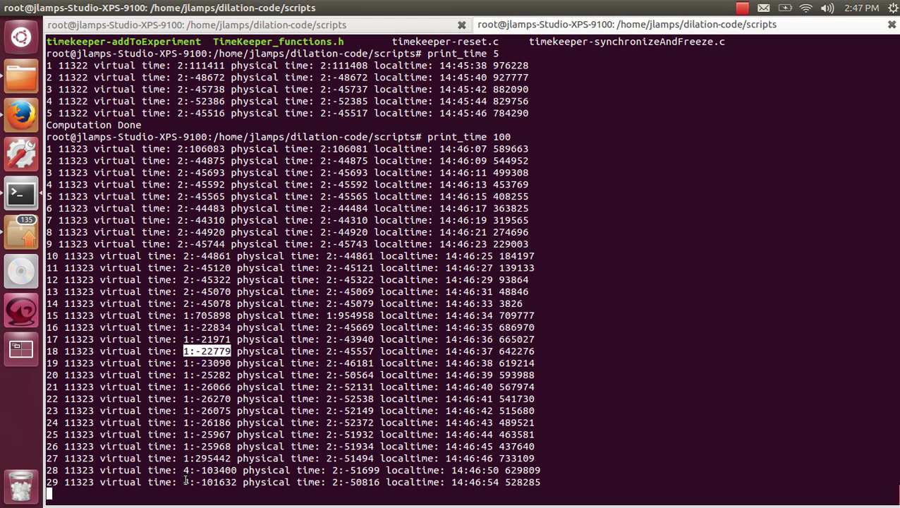
{"action": "left_click_drag", "start_coordinate": [185, 470], "coordinate": [237, 470]}
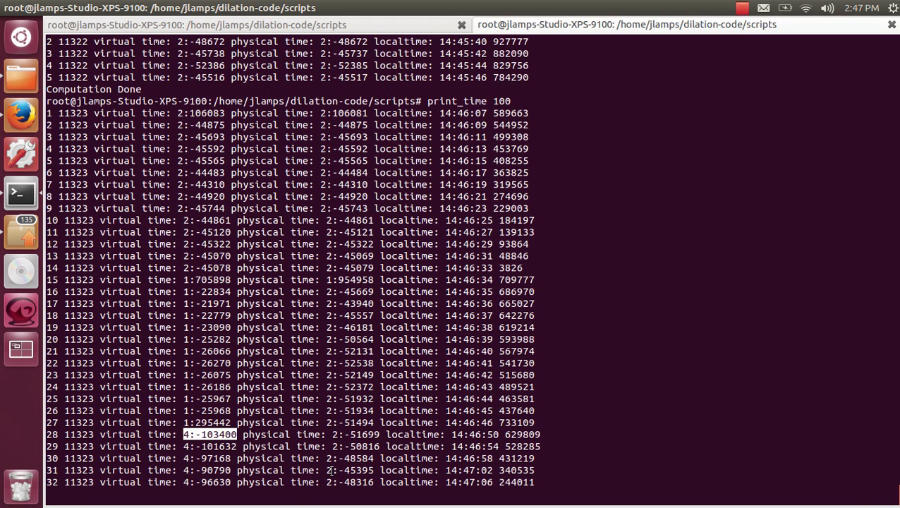
{"action": "left_click_drag", "start_coordinate": [334, 470], "coordinate": [374, 470]}
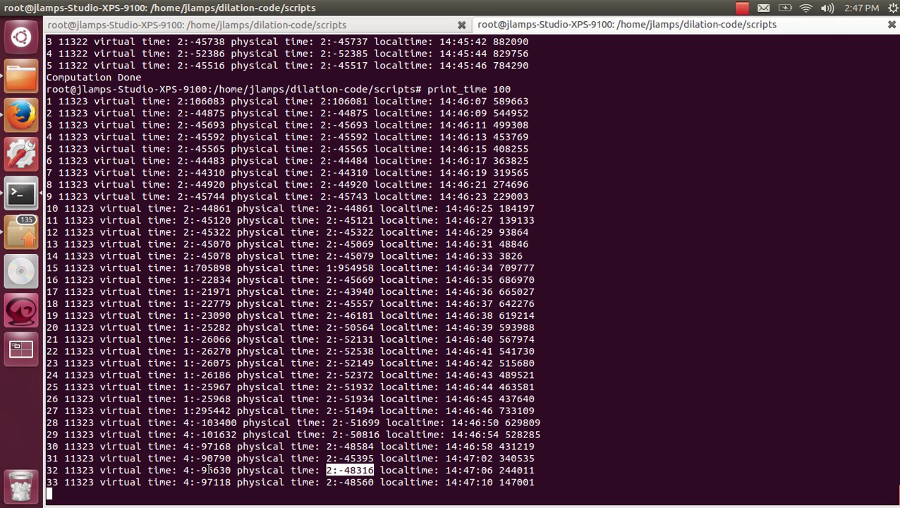
{"action": "left_click", "coordinate": [250, 447]}
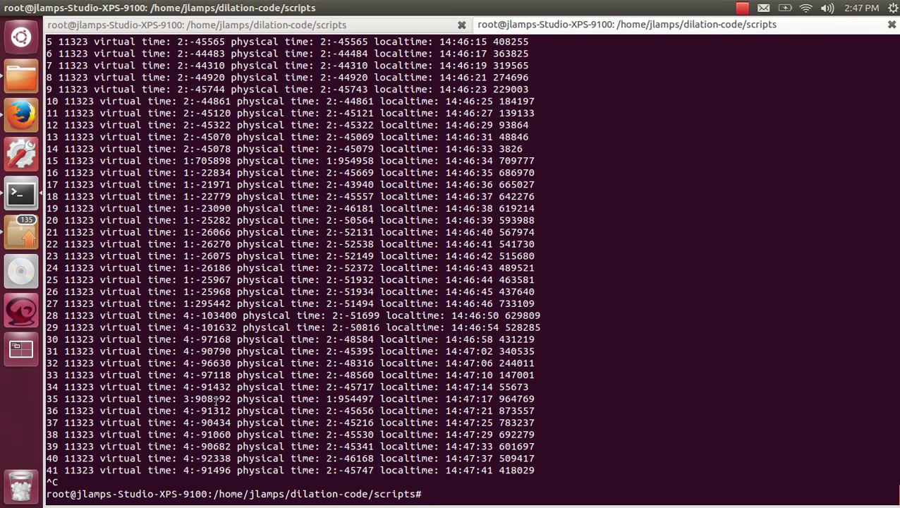
{"action": "key", "text": "ctrl+Page_Up"}
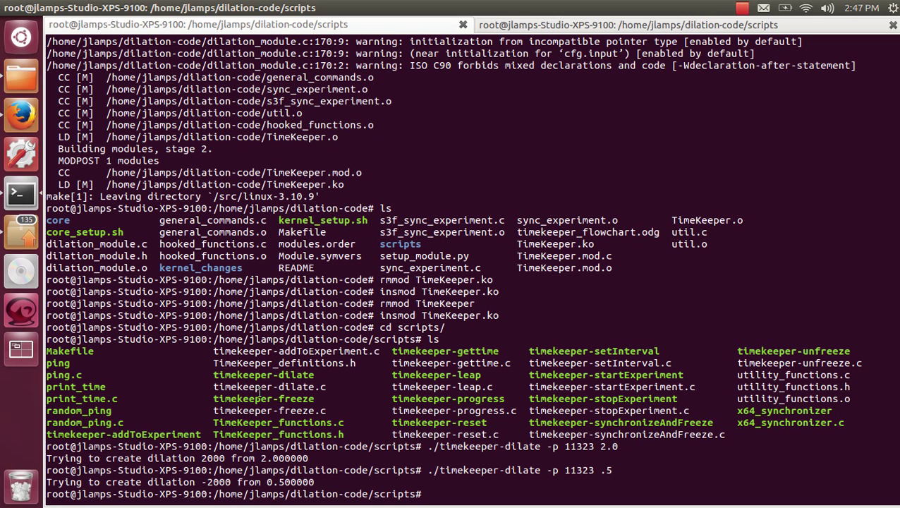
Move up to dilation-code, list it, and start /etc/init.d/core-daemon
{"action": "type", "text": "cd .."}
{"action": "key", "text": "Return"}
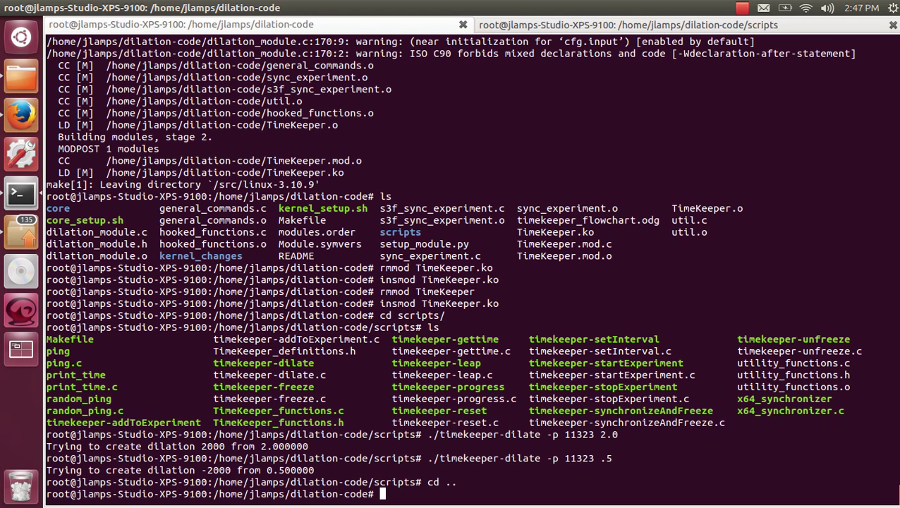
{"action": "type", "text": "ls"}
{"action": "key", "text": "Return"}
{"action": "type", "text": "/etc"}
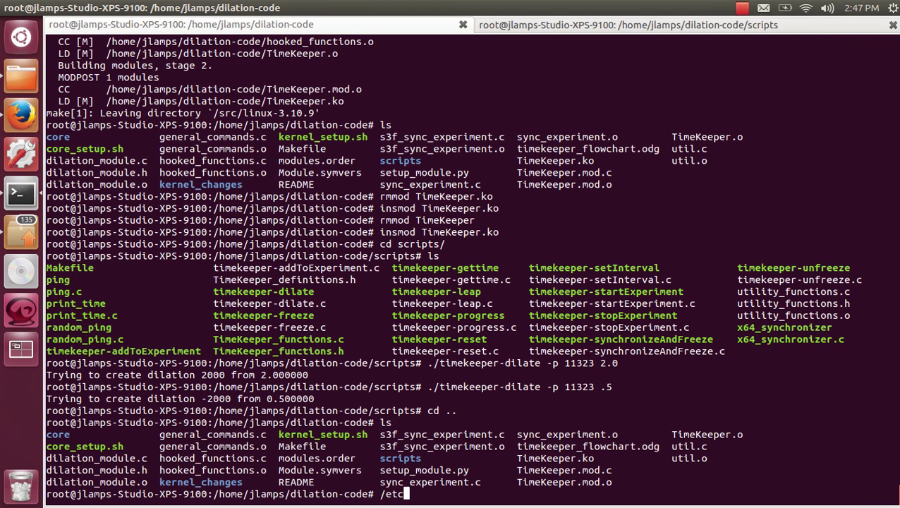
{"action": "type", "text": "/init.d/core-daemon start"}
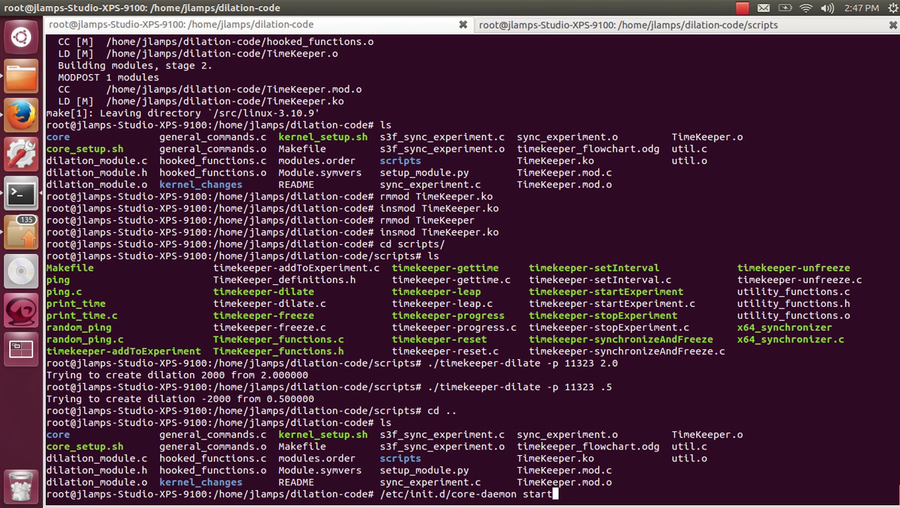
{"action": "key", "text": "Return"}
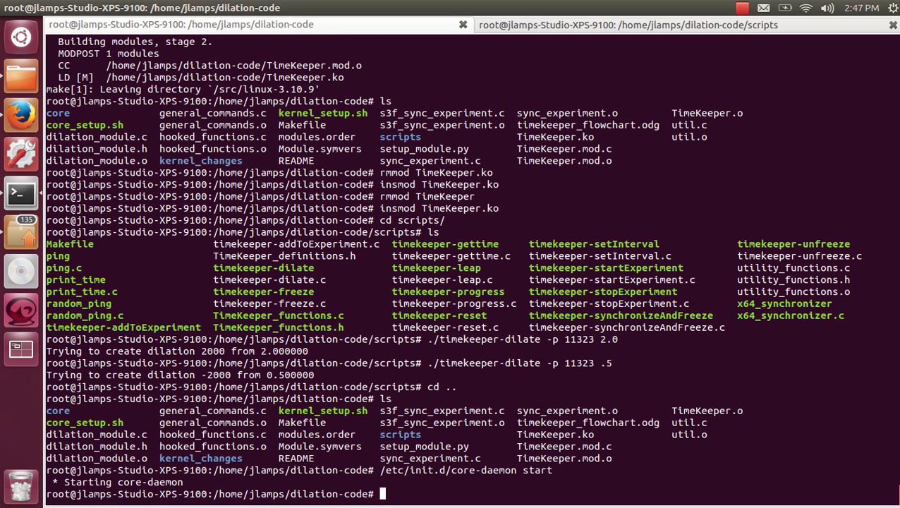
Launch core-gui, which fails with X11 connection errors, and check the print_time tab
{"action": "type", "text": "core-gui"}
{"action": "key", "text": "Return"}
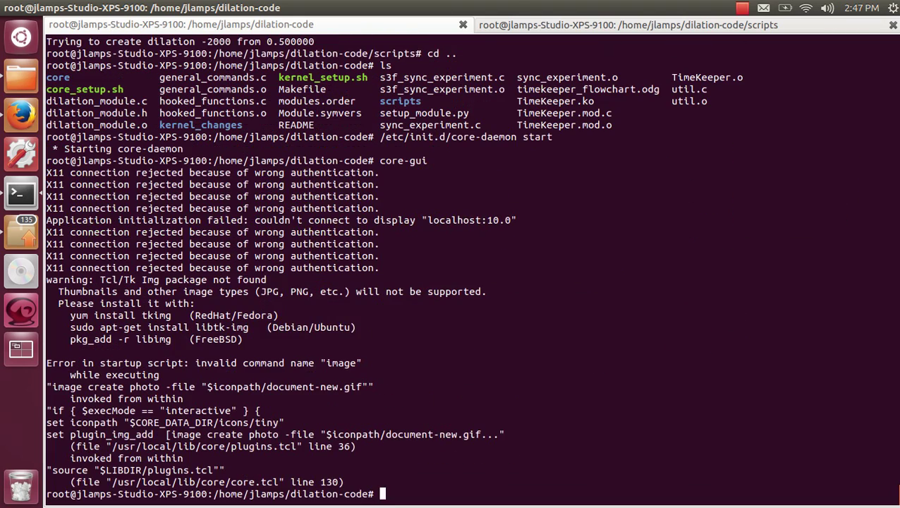
{"action": "key", "text": "ctrl+Page_Down"}
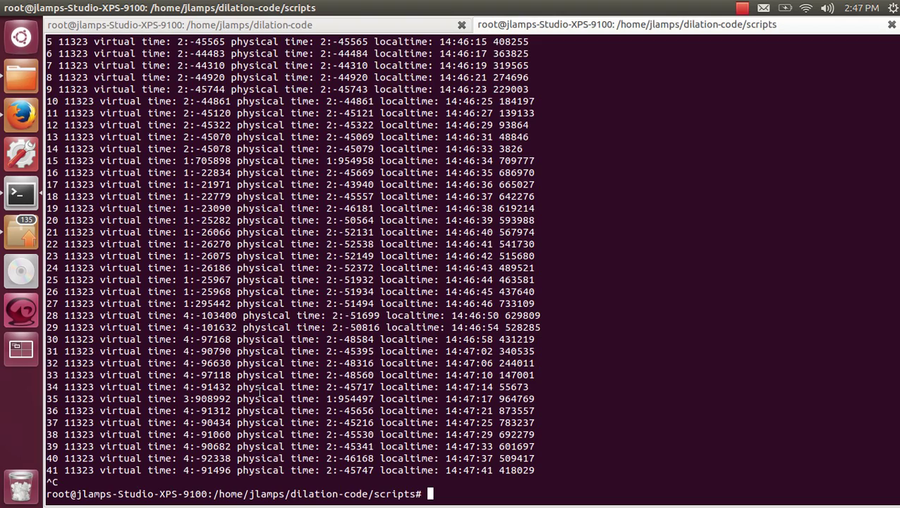
{"action": "key", "text": "ctrl+Page_Up"}
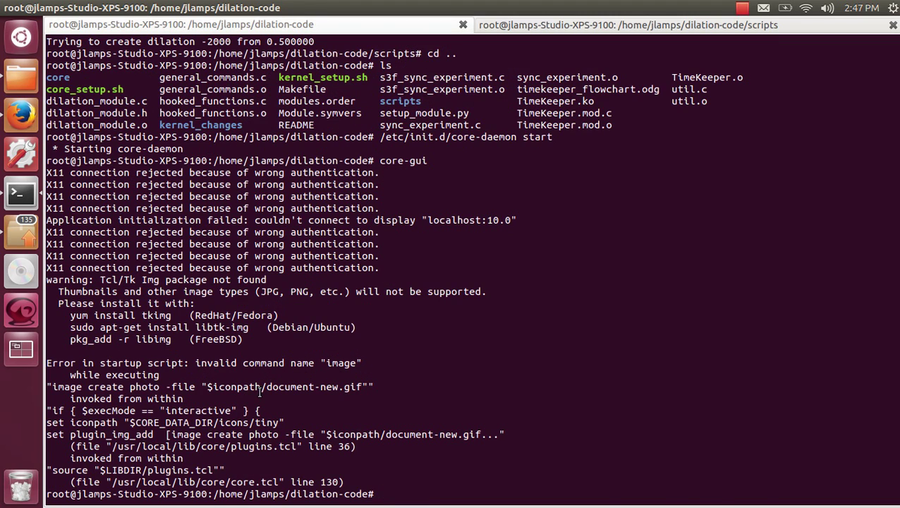
Consult the Firefox X11 article and open /etc/ssh/sshd_config in nano to confirm X11Forwarding yes
{"action": "key", "text": "alt+Tab"}
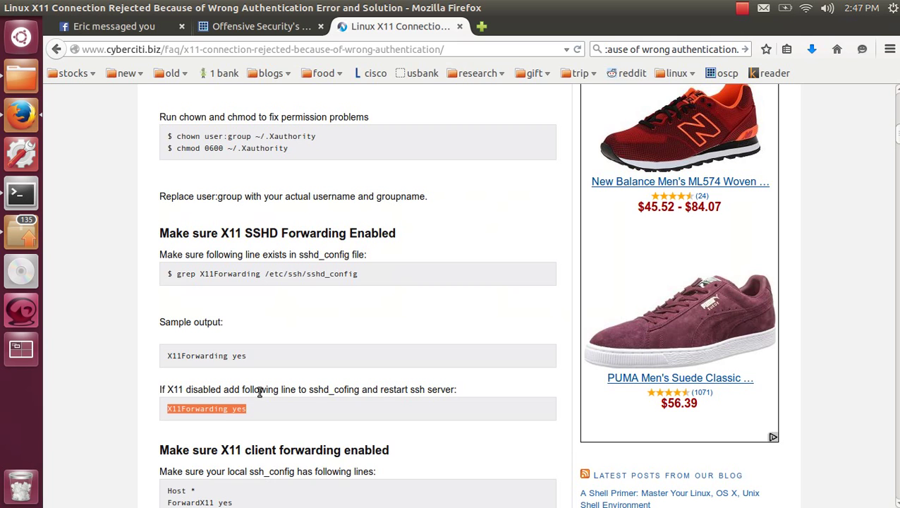
{"action": "key", "text": "alt+Tab"}
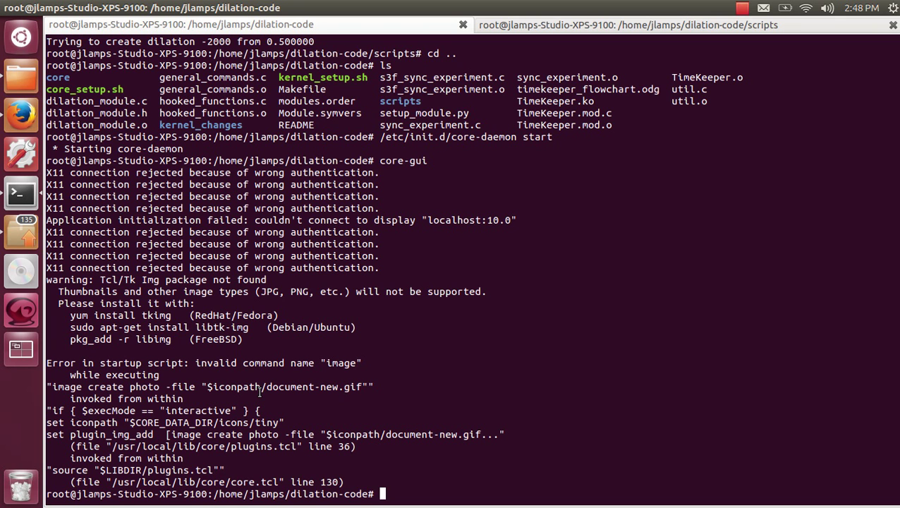
{"action": "type", "text": "nano /"}
{"action": "key", "text": "BackSpace"}
{"action": "key", "text": "BackSpace"}
{"action": "key", "text": "BackSpace"}
{"action": "key", "text": "BackSpace"}
{"action": "key", "text": "BackSpace"}
{"action": "key", "text": "BackSpace"}
{"action": "type", "text": "nano /e"}
{"action": "key", "text": "alt+Tab"}
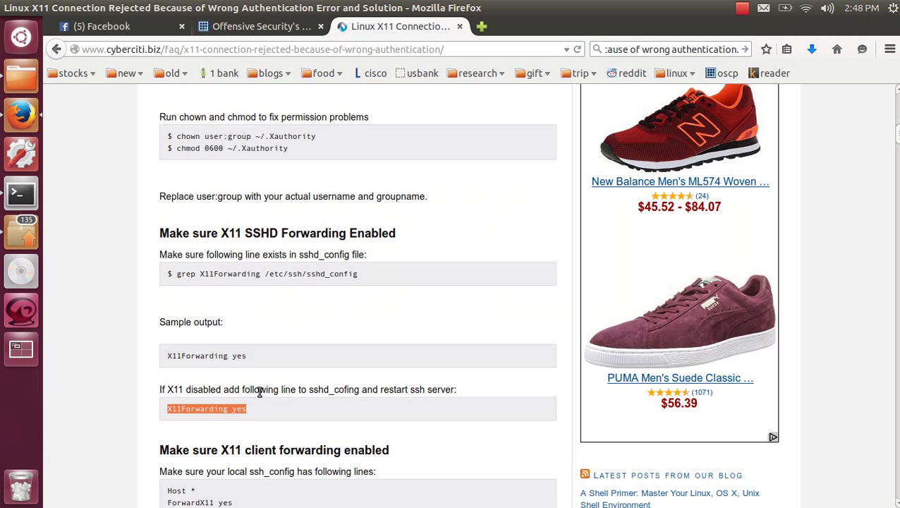
{"action": "key", "text": "alt+Tab"}
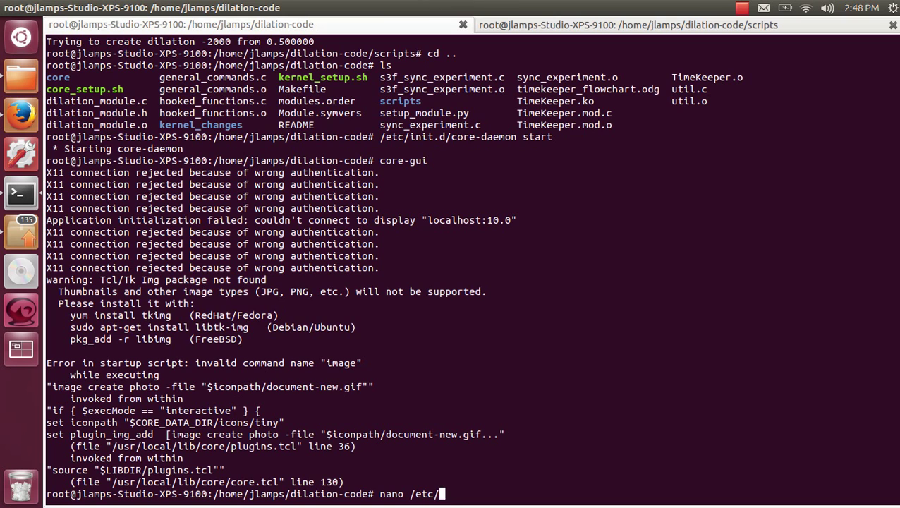
{"action": "type", "text": "tc/ssh/sshd"}
{"action": "key", "text": "Tab"}
{"action": "key", "text": "Return"}
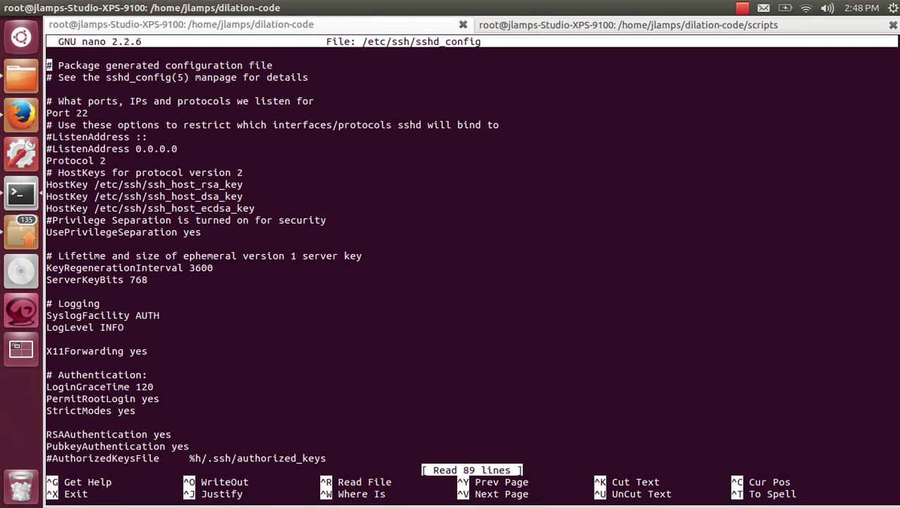
{"action": "key", "text": "ctrl+x"}
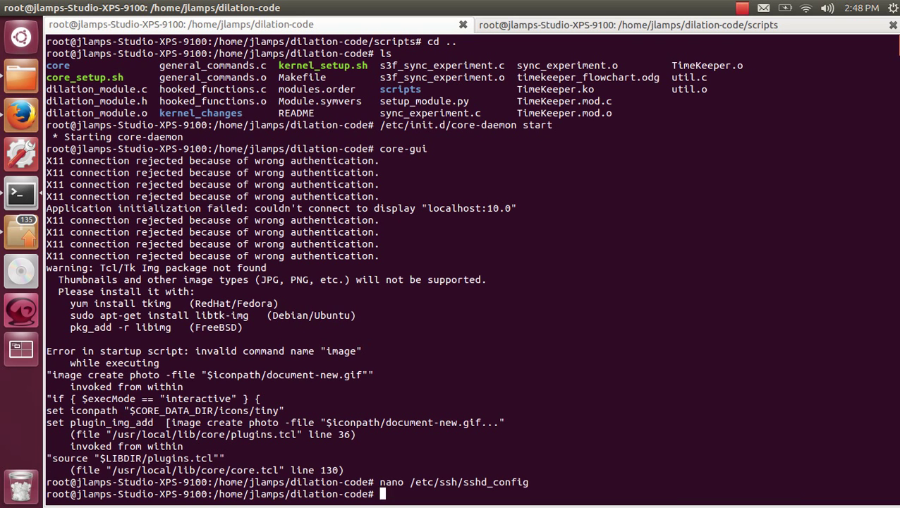
Exit the root shell and remote session, then reconnect with the recalled ssh -Y command and log in
{"action": "type", "text": "exit"}
{"action": "key", "text": "Return"}
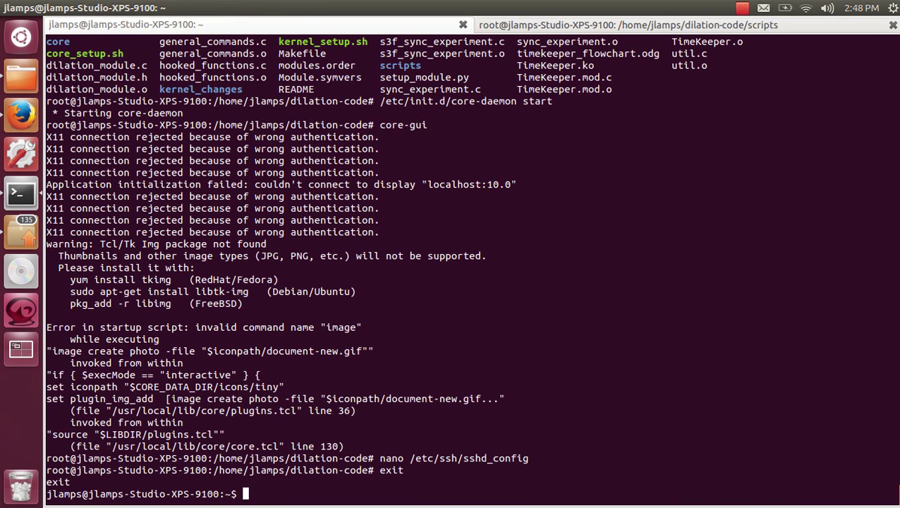
{"action": "type", "text": "exit"}
{"action": "key", "text": "Return"}
{"action": "key", "text": "Up"}
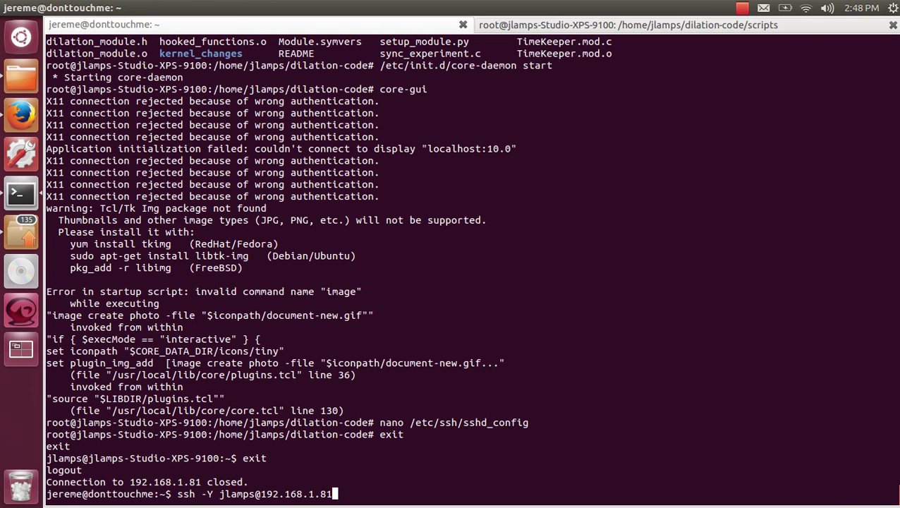
{"action": "key", "text": "Return"}
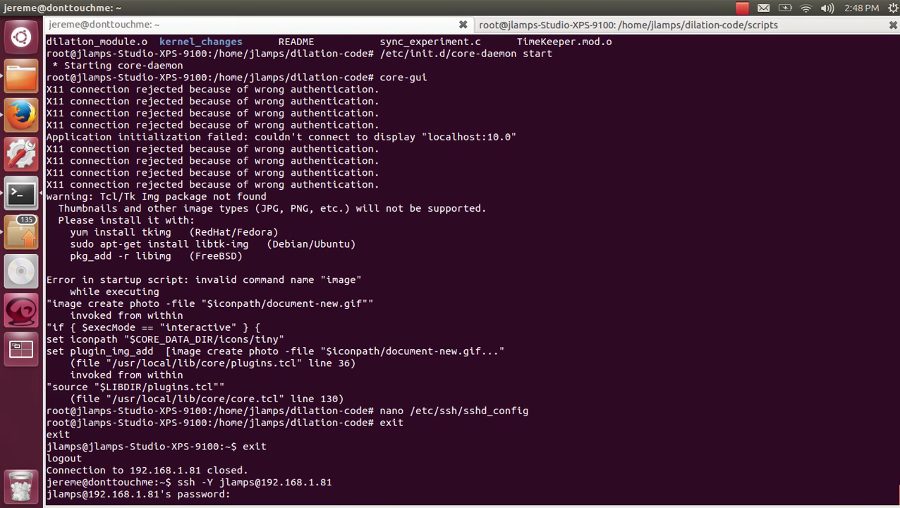
{"action": "key", "text": "Return"}
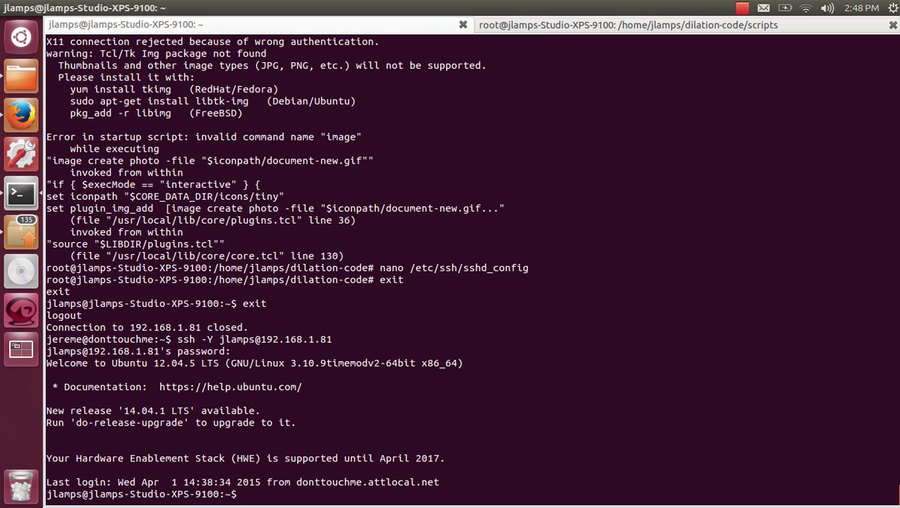
Launch the CORE GUI with sudo core-gui, entering the sudo password
{"action": "type", "text": "sudo core-gui"}
{"action": "key", "text": "Return"}
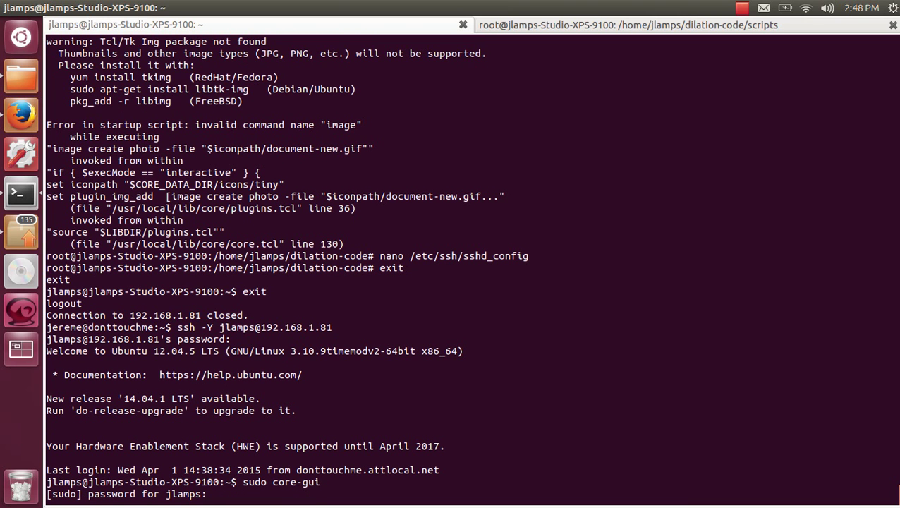
{"action": "key", "text": "Return"}
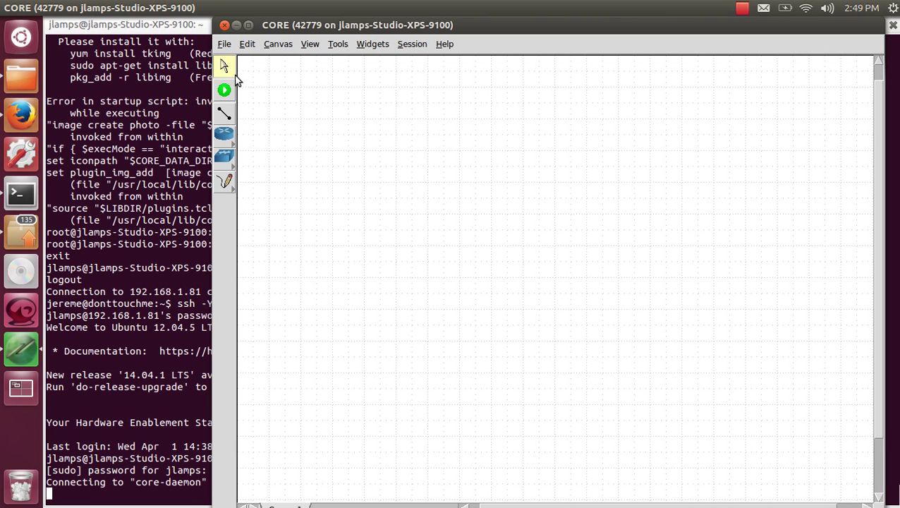
Place switch n1 with hosts n2 and n3 below it, then open host n3's configuration
{"action": "left_click", "coordinate": [226, 158]}
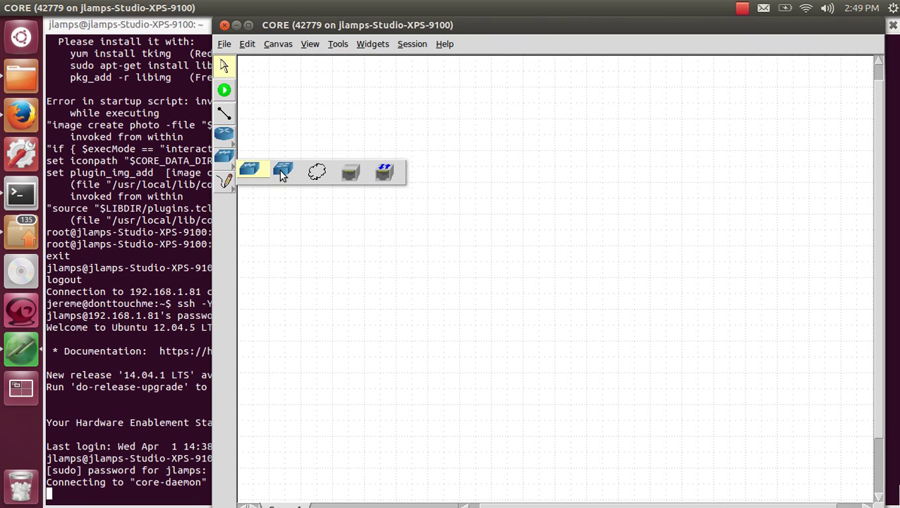
{"action": "left_click", "coordinate": [283, 174]}
{"action": "left_click", "coordinate": [414, 193]}
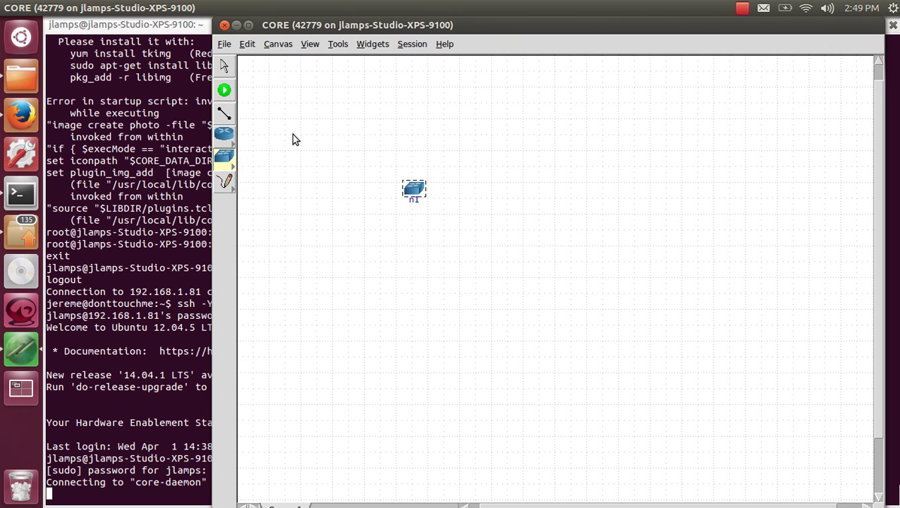
{"action": "left_click", "coordinate": [223, 135]}
{"action": "left_click", "coordinate": [286, 154]}
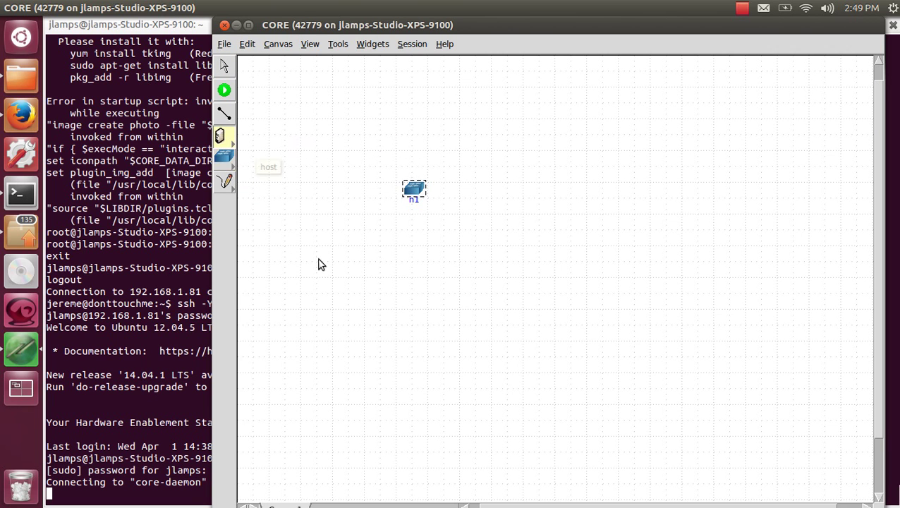
{"action": "left_click", "coordinate": [323, 270]}
{"action": "left_click", "coordinate": [434, 274]}
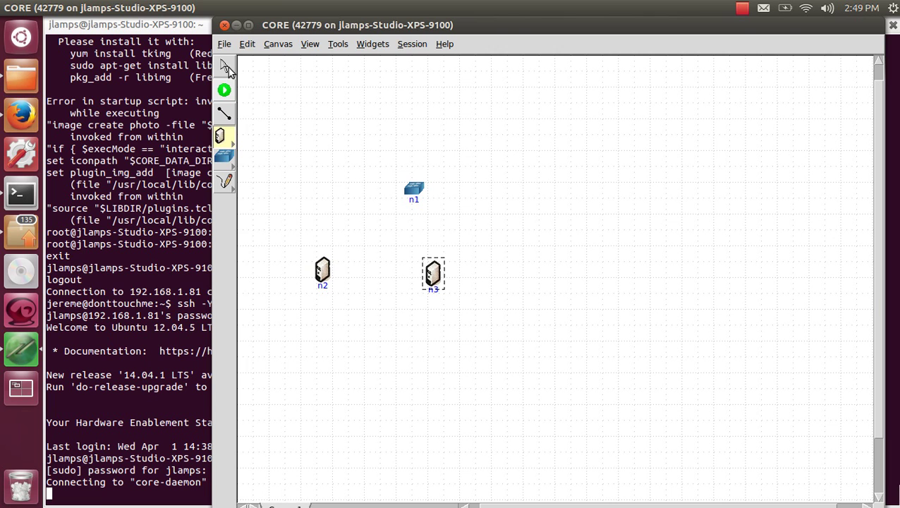
{"action": "left_click", "coordinate": [225, 66]}
{"action": "double_click", "coordinate": [437, 277]}
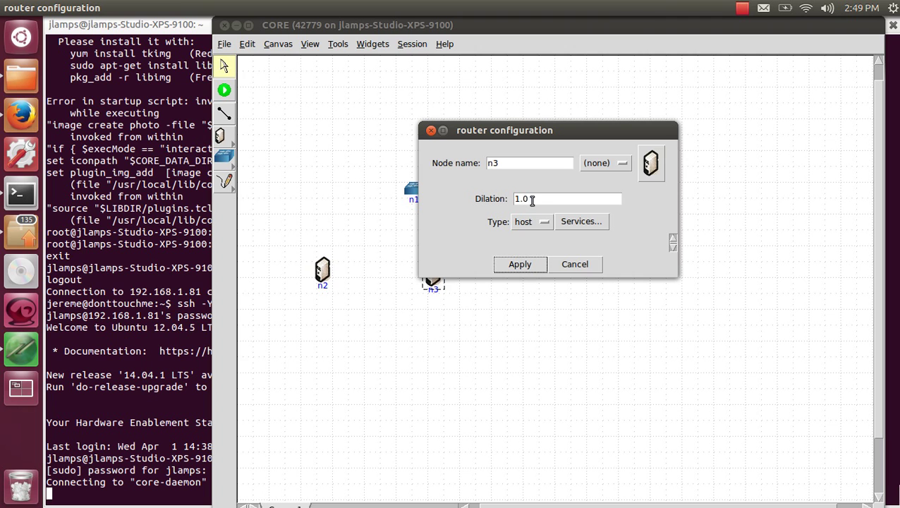
Change host n3's dilation from 1.0 to 2 and apply it
{"action": "left_click_drag", "start_coordinate": [533, 199], "coordinate": [505, 199]}
{"action": "type", "text": "2"}
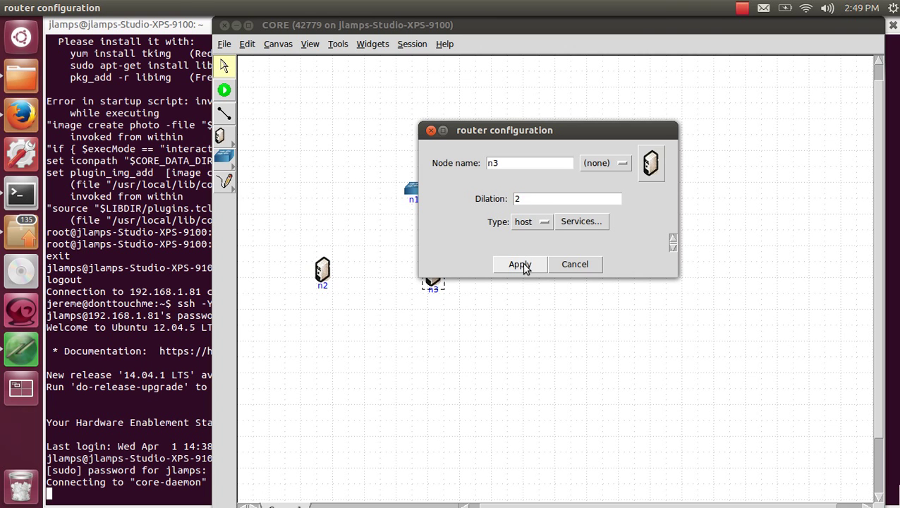
{"action": "left_click", "coordinate": [524, 265]}
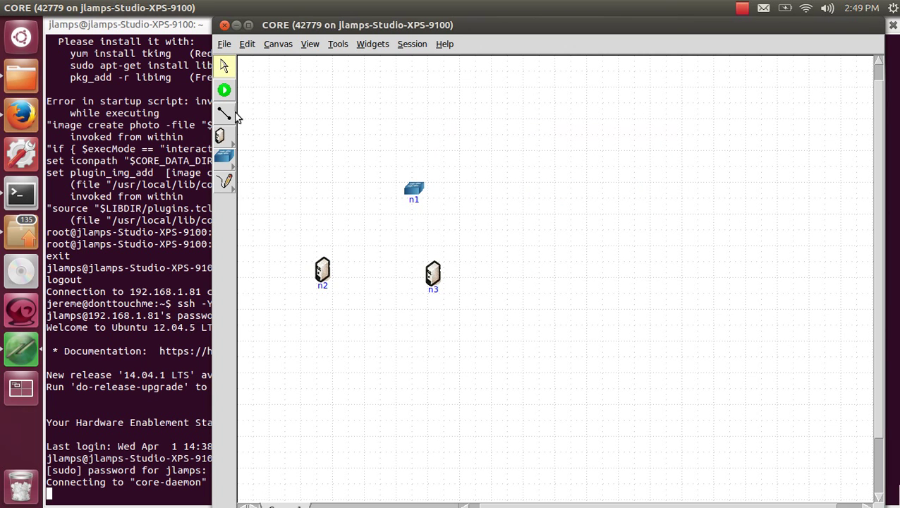
Link host n2 to switch n1 and start the emulation session
{"action": "left_click", "coordinate": [225, 114]}
{"action": "left_click_drag", "start_coordinate": [319, 274], "coordinate": [432, 273]}
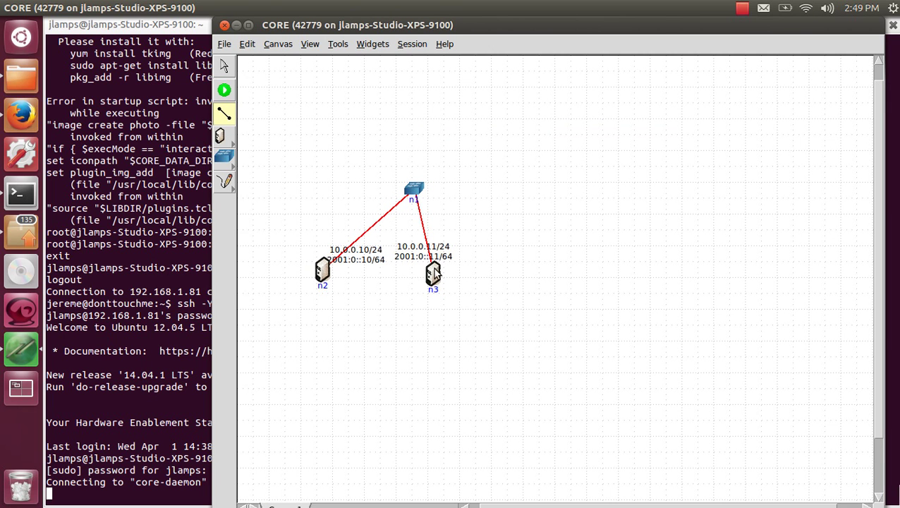
{"action": "left_click", "coordinate": [225, 91]}
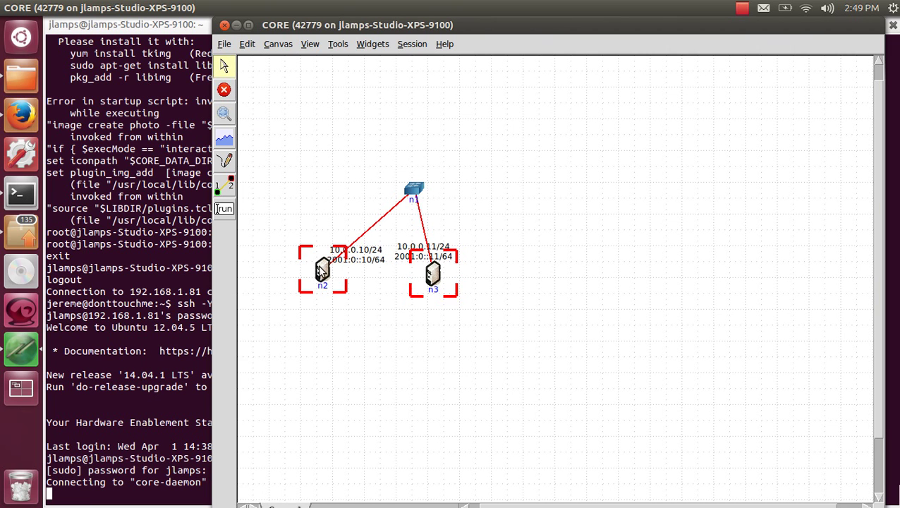
Once the session is running, select hosts n2 and n3 on the canvas
{"action": "left_click_drag", "start_coordinate": [326, 205], "coordinate": [307, 125]}
{"action": "left_click", "coordinate": [325, 274]}
{"action": "left_click", "coordinate": [436, 278]}
Open a shell on host n2 and move the n2 and n3 shells to the right of the canvas
{"action": "double_click", "coordinate": [337, 271]}
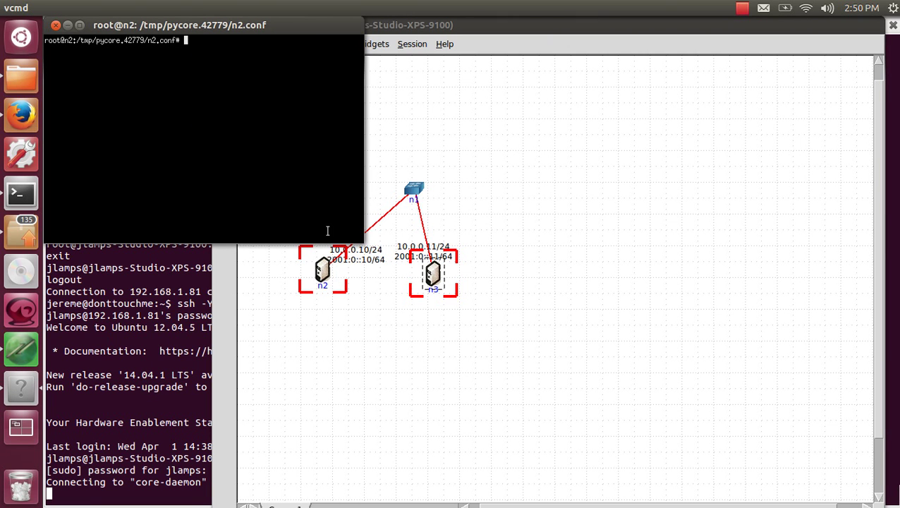
{"action": "left_click_drag", "start_coordinate": [235, 29], "coordinate": [159, 45]}
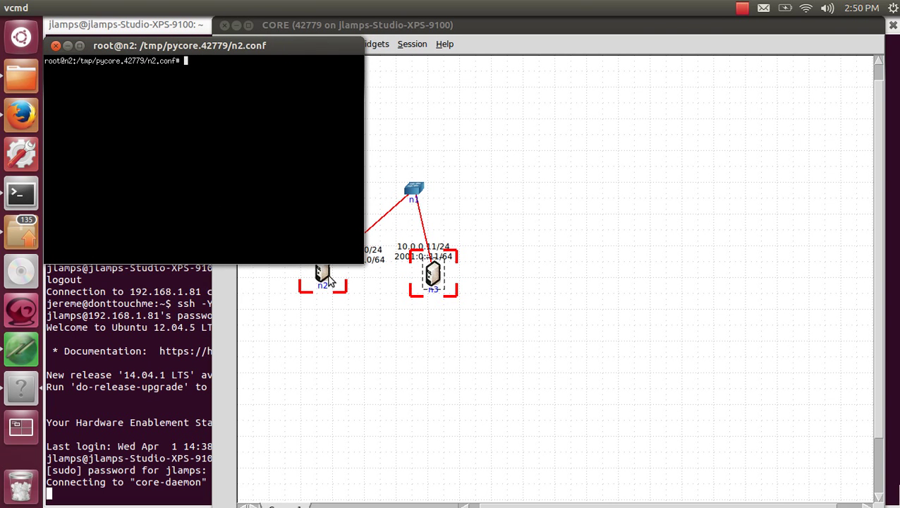
{"action": "left_click_drag", "start_coordinate": [244, 46], "coordinate": [739, 25]}
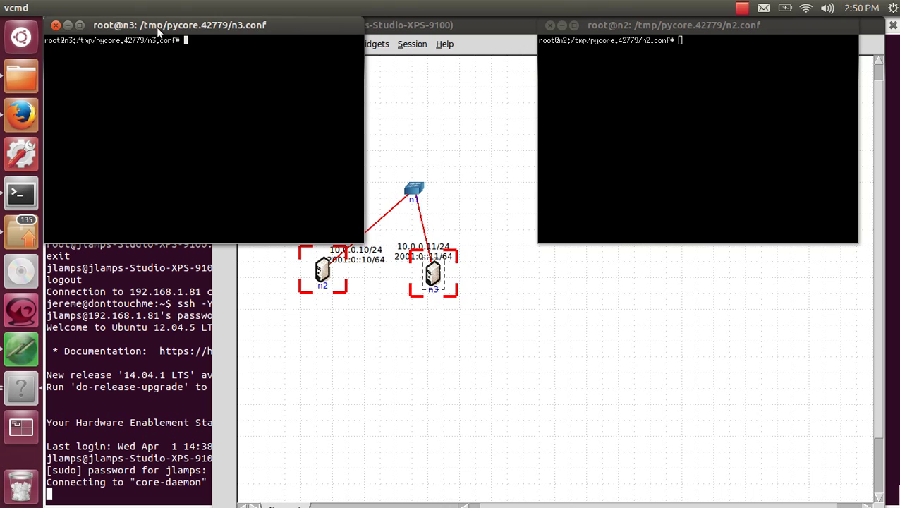
{"action": "left_click_drag", "start_coordinate": [161, 29], "coordinate": [653, 202]}
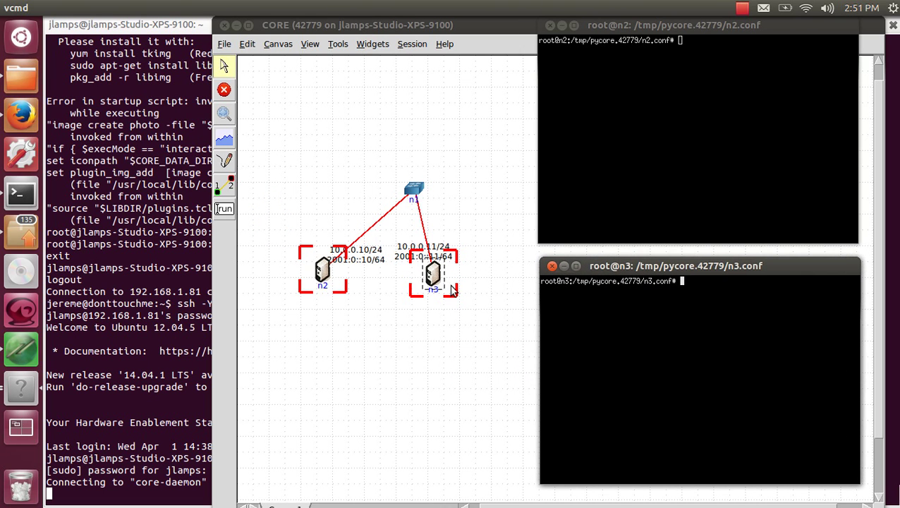
Run print_time 5 in the n3 and n2 shells, then open and close an extra n3 shell
{"action": "left_click", "coordinate": [613, 205]}
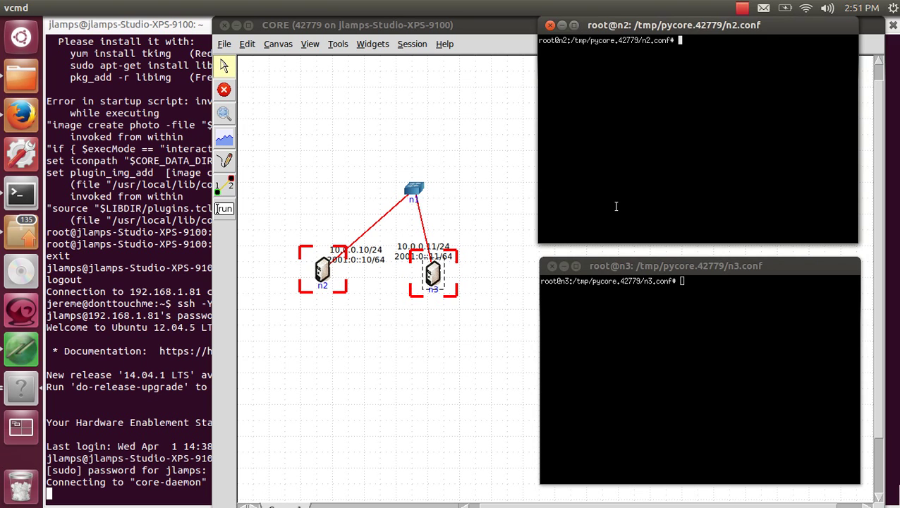
{"action": "type", "text": "print_time 5"}
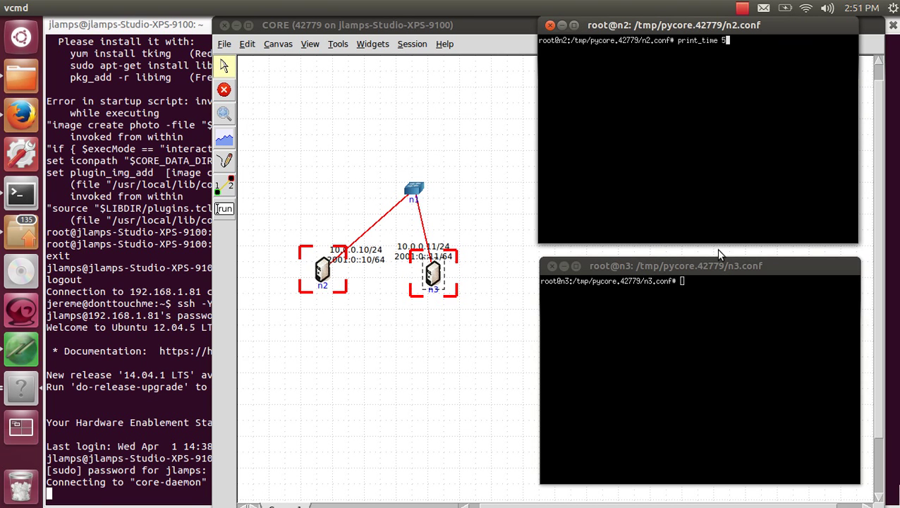
{"action": "left_click", "coordinate": [745, 297]}
{"action": "type", "text": "print_time 5"}
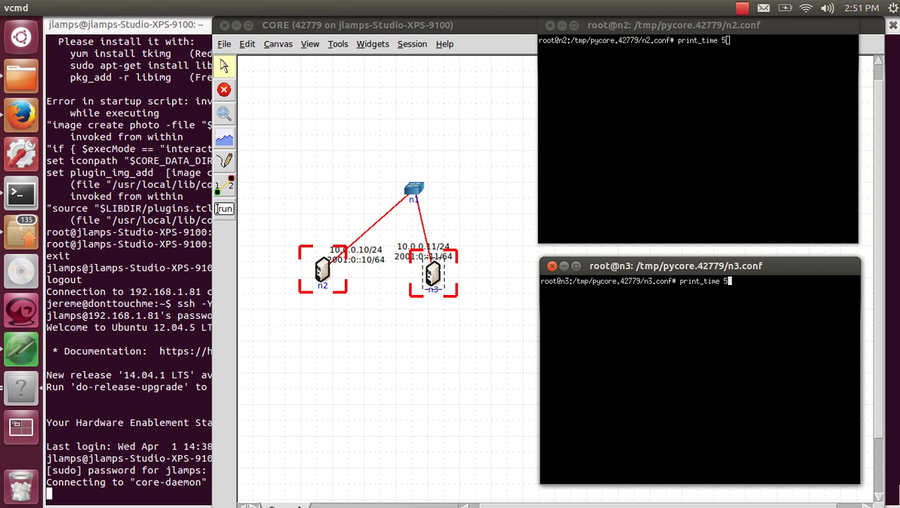
{"action": "key", "text": "Return"}
{"action": "left_click", "coordinate": [792, 167]}
{"action": "key", "text": "Return"}
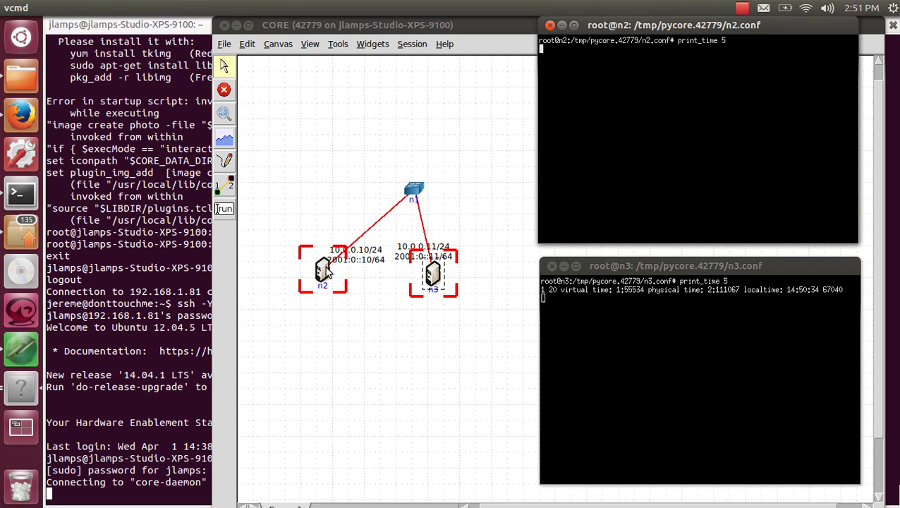
{"action": "double_click", "coordinate": [330, 272]}
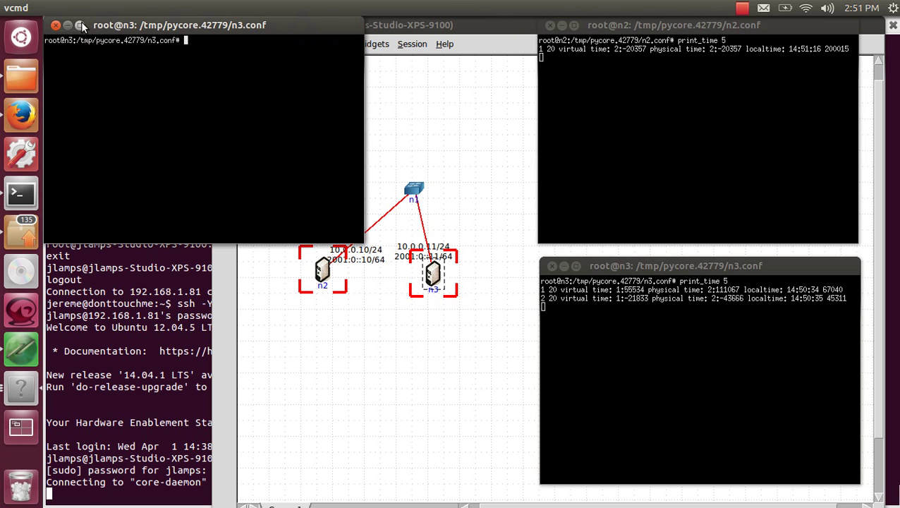
{"action": "left_click", "coordinate": [56, 24]}
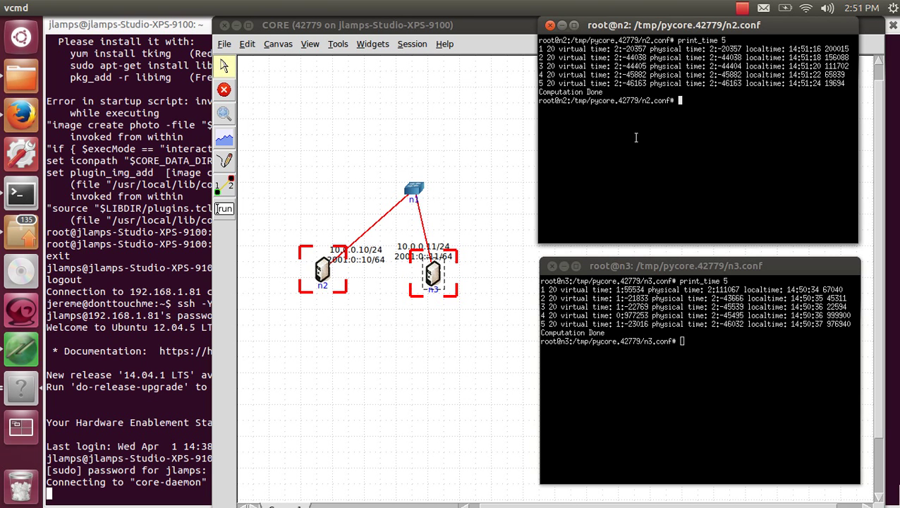
Run print_time 40 on node n2, then on node n3, and bring the CORE window forward
{"action": "type", "text": "print_time 40"}
{"action": "key", "text": "Return"}
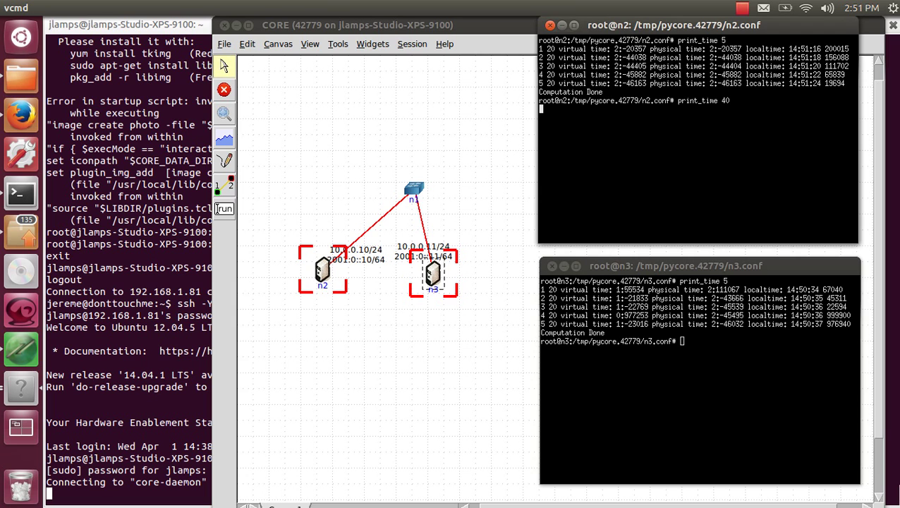
{"action": "left_click", "coordinate": [683, 341]}
{"action": "type", "text": "pinr"}
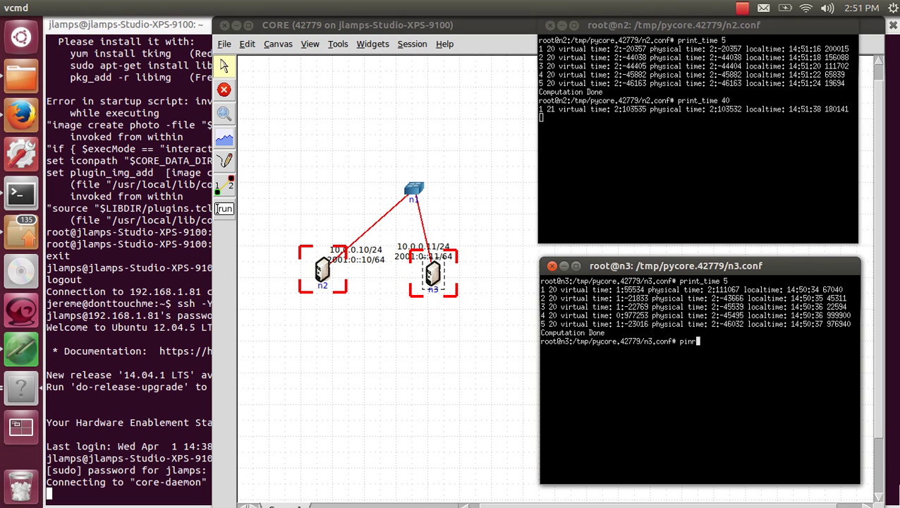
{"action": "key", "text": "BackSpace"}
{"action": "key", "text": "BackSpace"}
{"action": "key", "text": "BackSpace"}
{"action": "type", "text": "rint"}
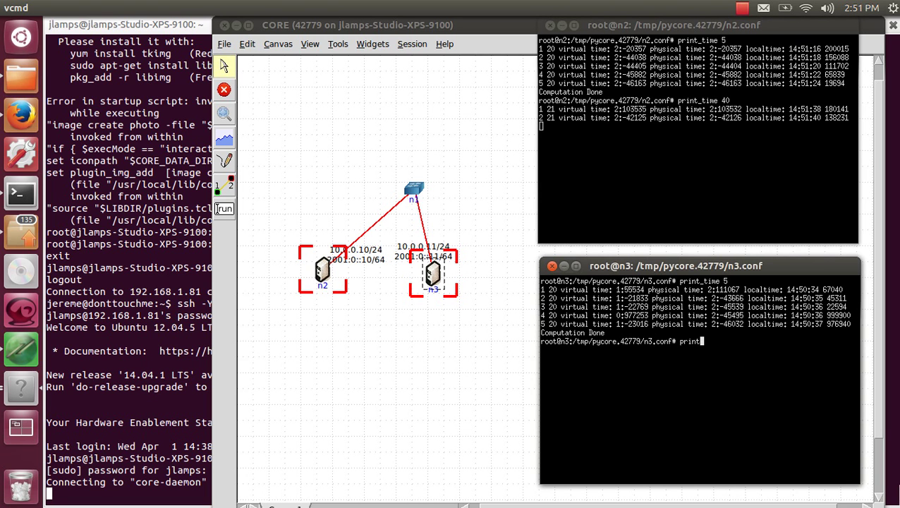
{"action": "type", "text": "_time 40"}
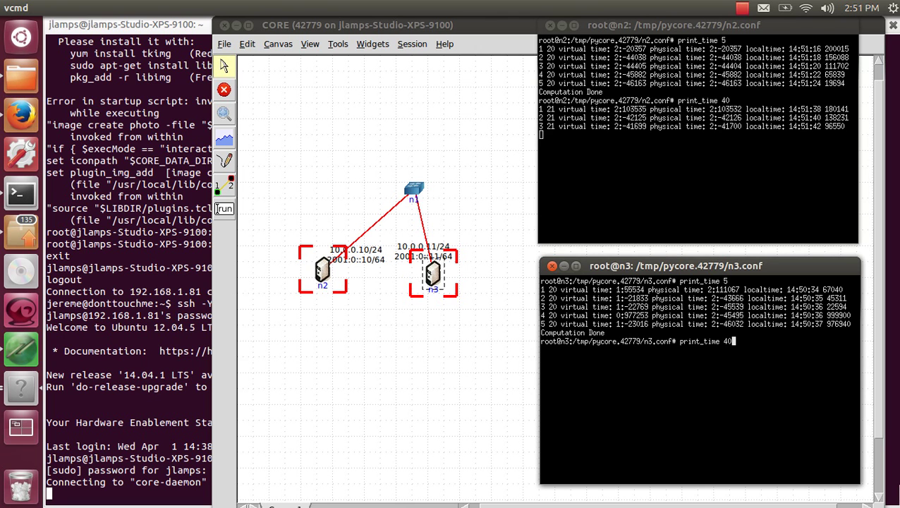
{"action": "key", "text": "Return"}
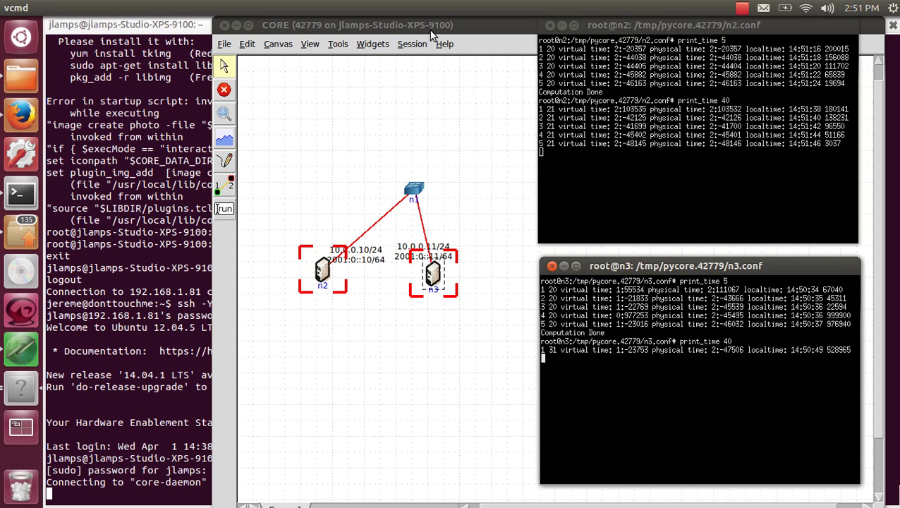
{"action": "left_click", "coordinate": [331, 44]}
Synchronize the experiment from the Tools menu, shift the CORE window left, and raise both node terminals
{"action": "left_click", "coordinate": [338, 44]}
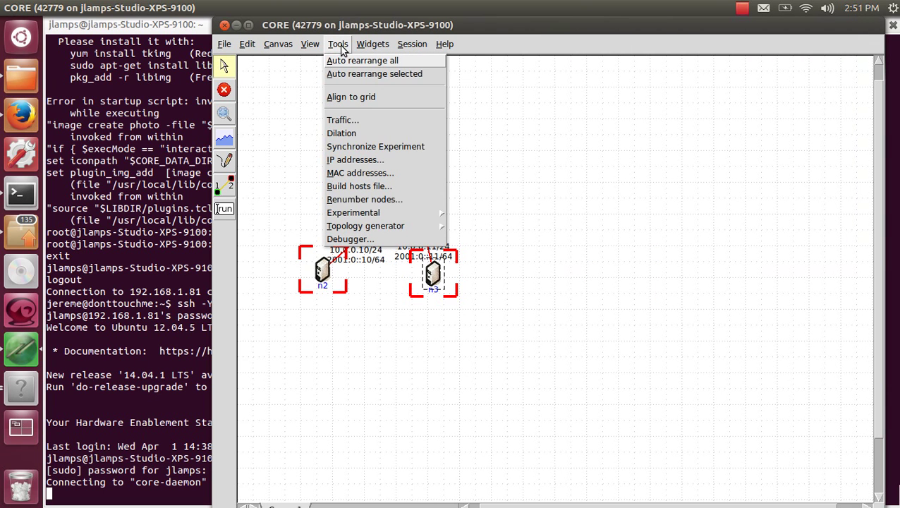
{"action": "left_click", "coordinate": [372, 147]}
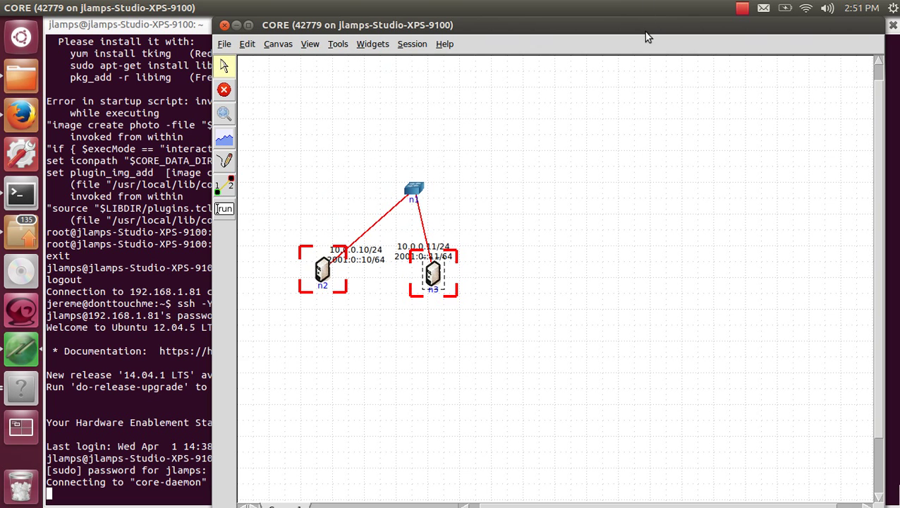
{"action": "left_click_drag", "start_coordinate": [645, 27], "coordinate": [500, 28]}
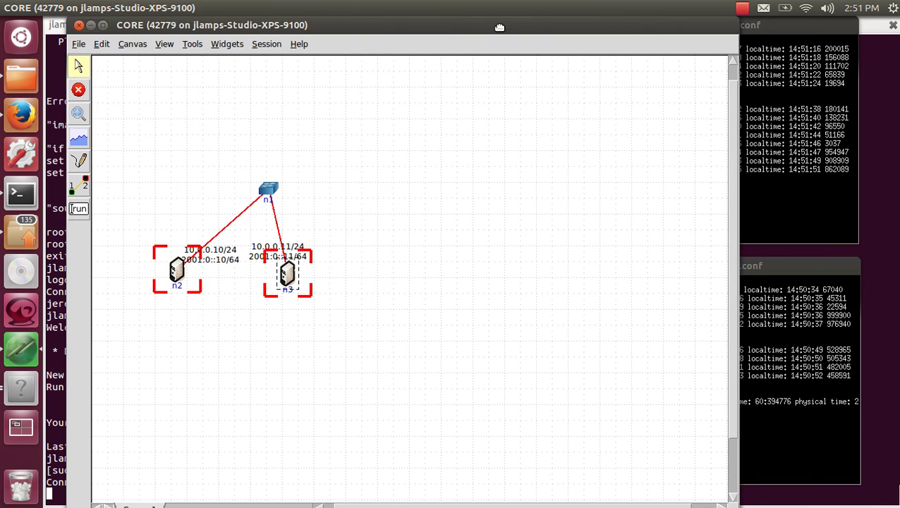
{"action": "left_click", "coordinate": [770, 129]}
{"action": "left_click", "coordinate": [805, 315]}
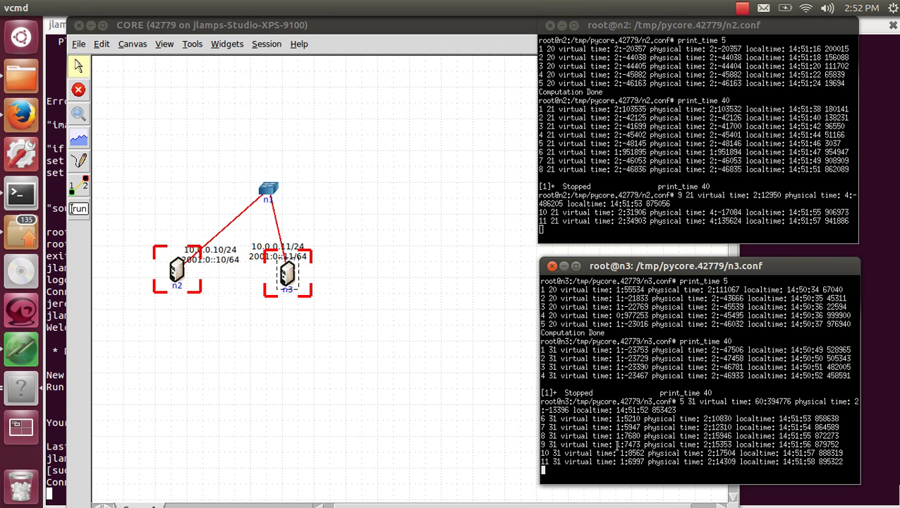
Highlight n3's and n2's virtual, physical and local time readings to compare them
{"action": "double_click", "coordinate": [616, 445]}
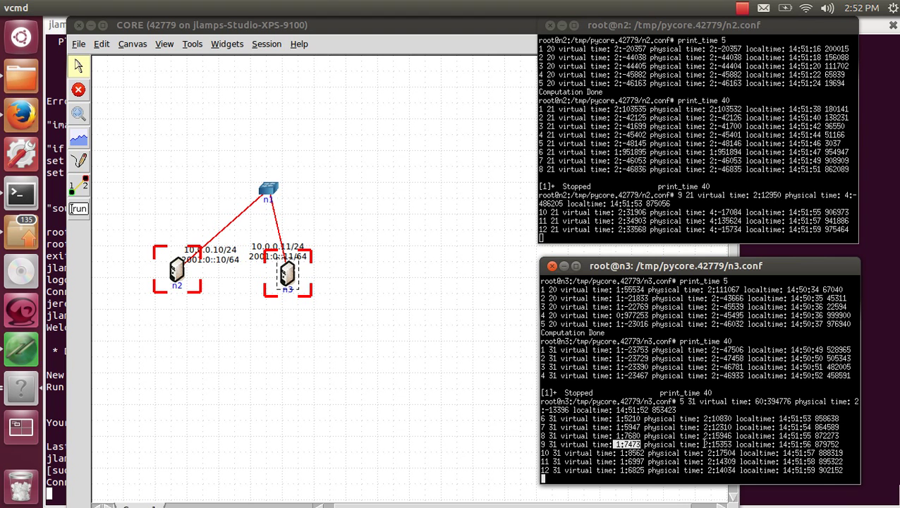
{"action": "left_click_drag", "start_coordinate": [704, 445], "coordinate": [733, 444]}
{"action": "left_click", "coordinate": [731, 443]}
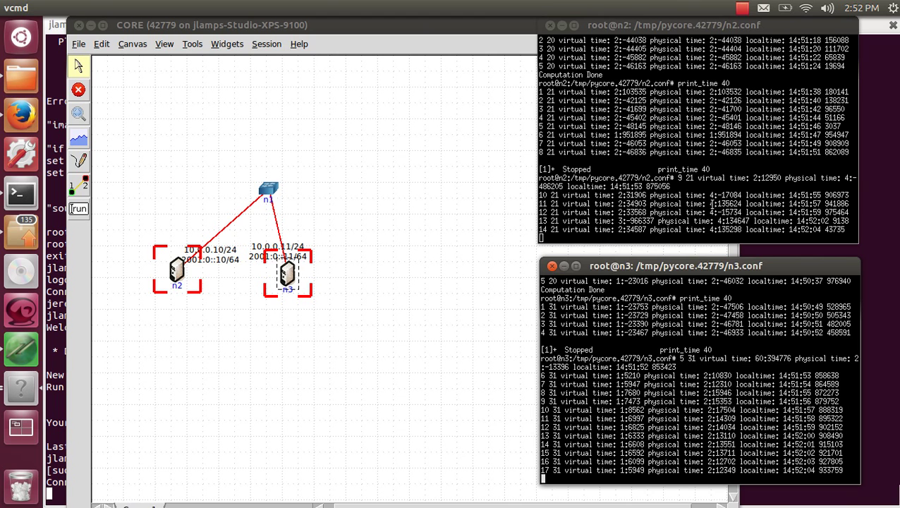
{"action": "left_click_drag", "start_coordinate": [710, 204], "coordinate": [741, 204]}
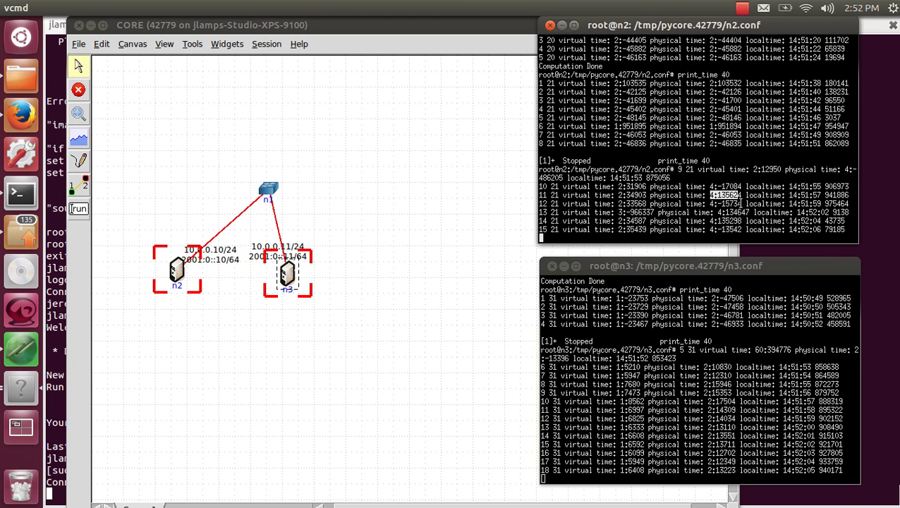
{"action": "left_click_drag", "start_coordinate": [647, 195], "coordinate": [618, 196]}
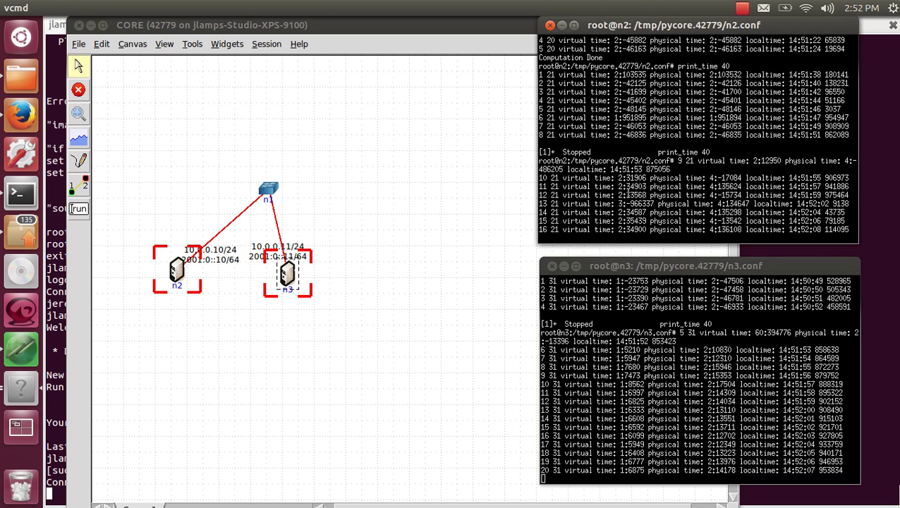
{"action": "left_click", "coordinate": [596, 208]}
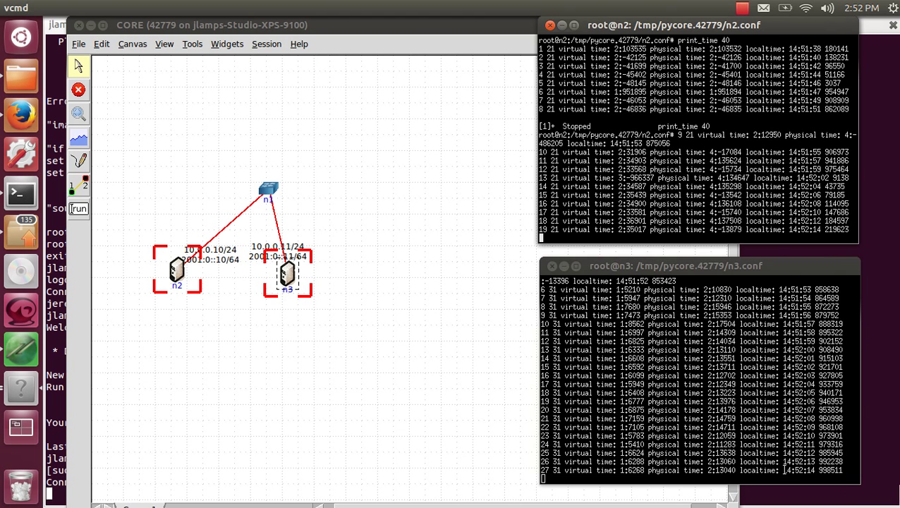
{"action": "left_click_drag", "start_coordinate": [784, 470], "coordinate": [830, 470]}
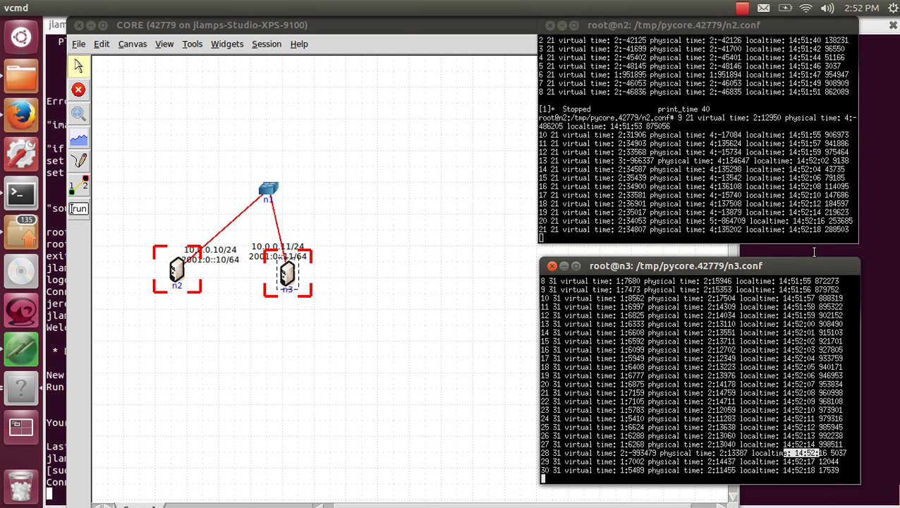
{"action": "left_click", "coordinate": [728, 462]}
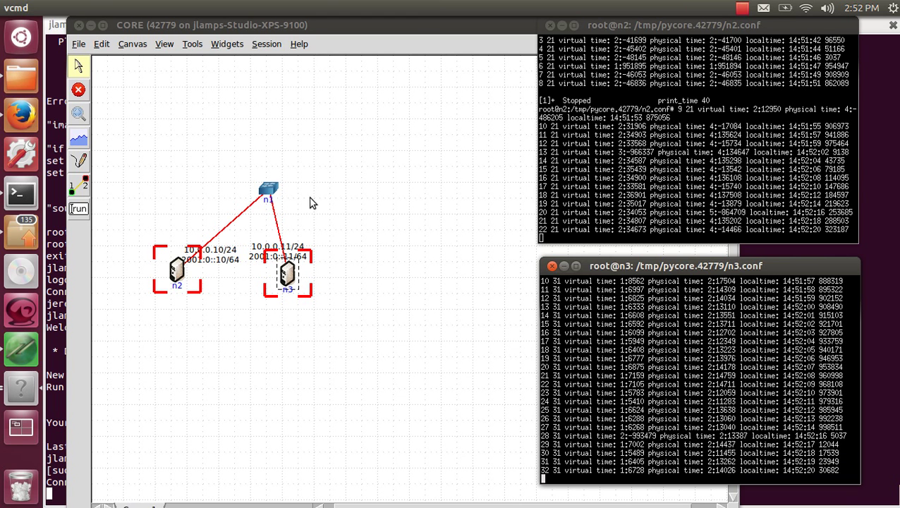
Stop the running CORE session with the red Stop button and close the CORE window
{"action": "left_click", "coordinate": [81, 93]}
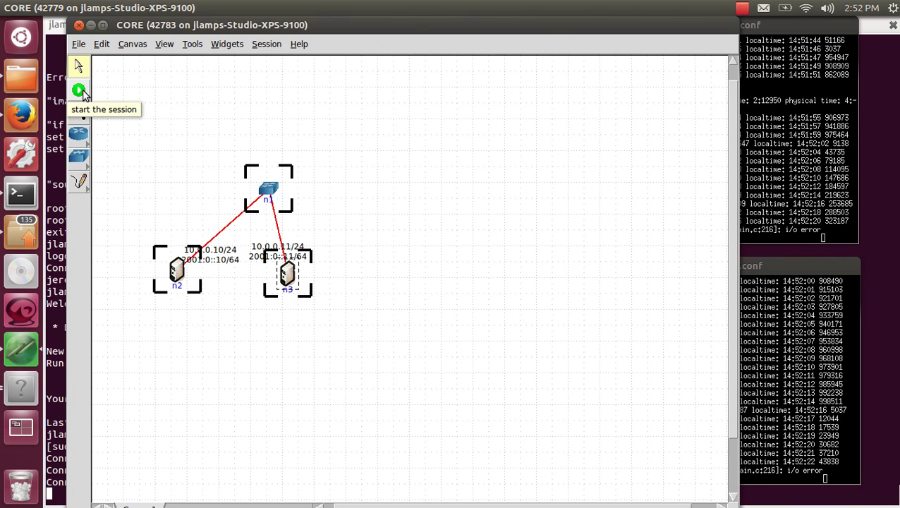
{"action": "left_click", "coordinate": [79, 25]}
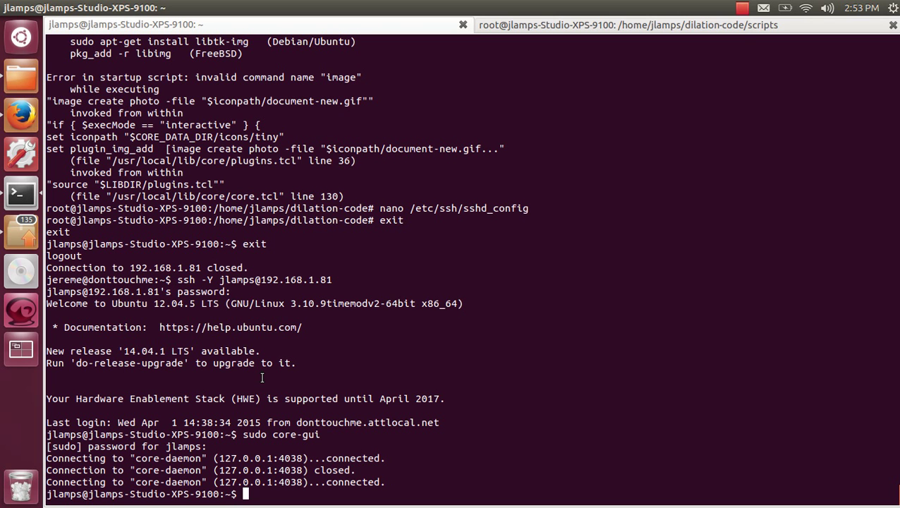
List the contents of the scripts folder with ls in the second terminal tab
{"action": "key", "text": "ctrl+Page_Down"}
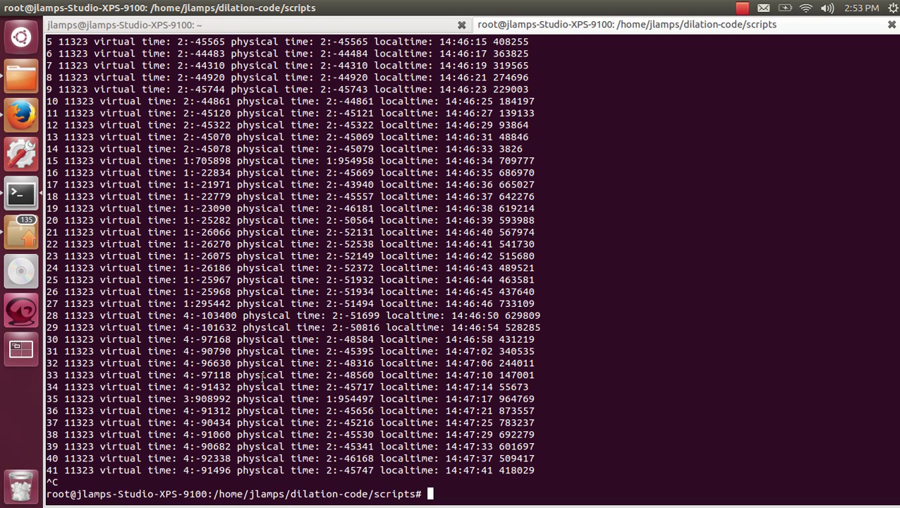
{"action": "type", "text": "ls"}
{"action": "key", "text": "Return"}
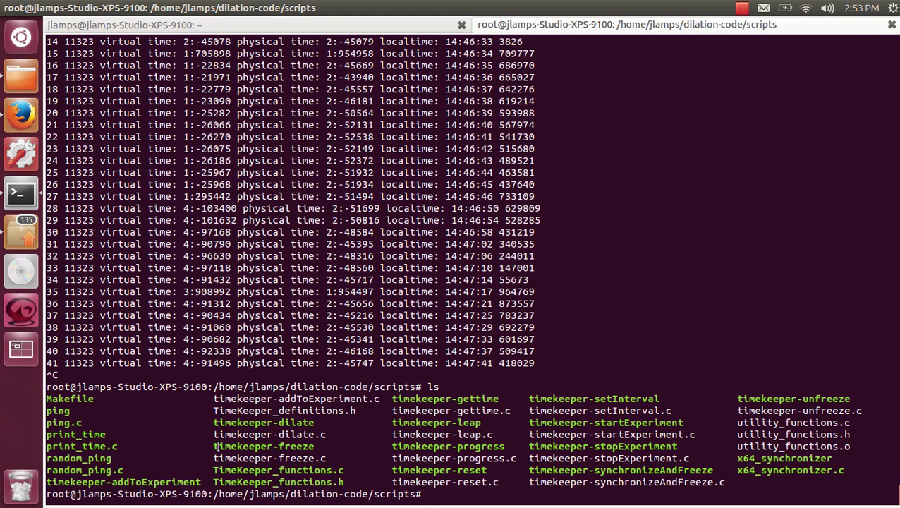
Highlight timekeeper-freeze, timekeeper-unfreeze, TimeKeeper_functions.c and TimeKeeper_functions.h in the listing, then clear the selection
{"action": "left_click_drag", "start_coordinate": [214, 446], "coordinate": [319, 447]}
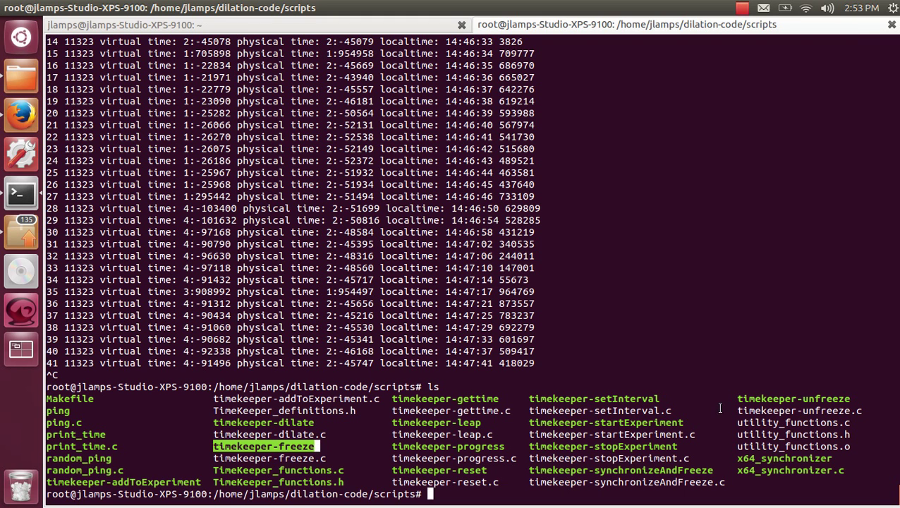
{"action": "left_click_drag", "start_coordinate": [738, 398], "coordinate": [846, 398]}
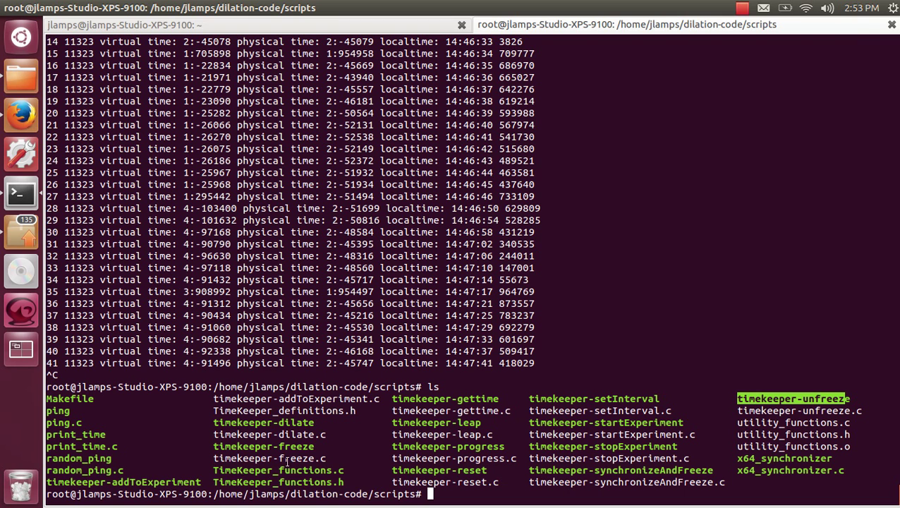
{"action": "left_click_drag", "start_coordinate": [214, 470], "coordinate": [350, 469]}
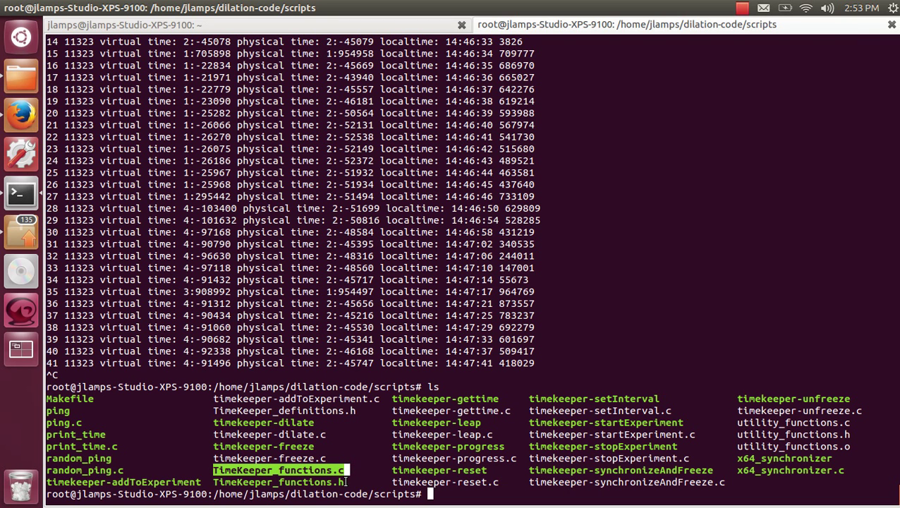
{"action": "left_click_drag", "start_coordinate": [214, 482], "coordinate": [345, 482]}
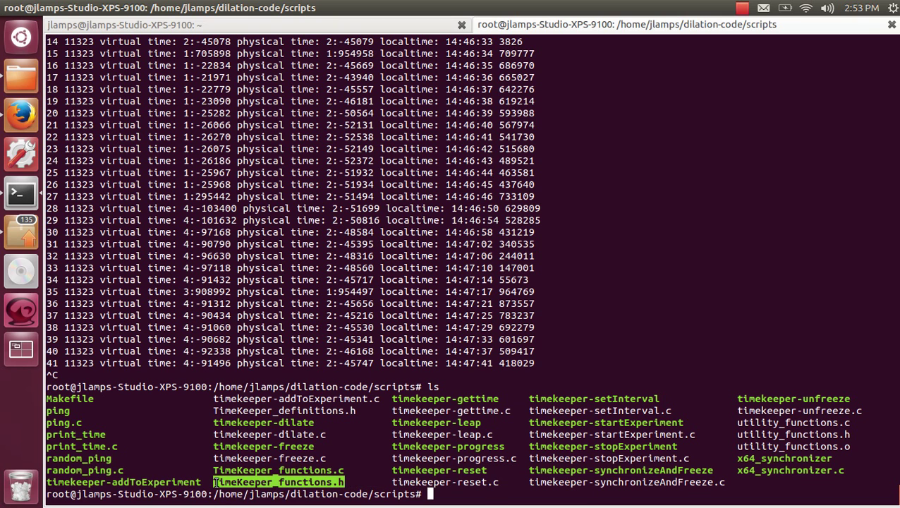
{"action": "left_click", "coordinate": [514, 457]}
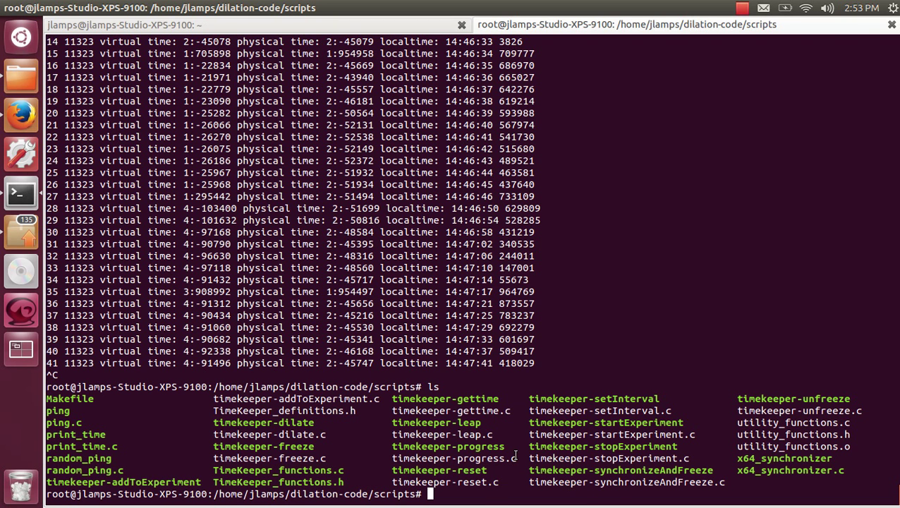